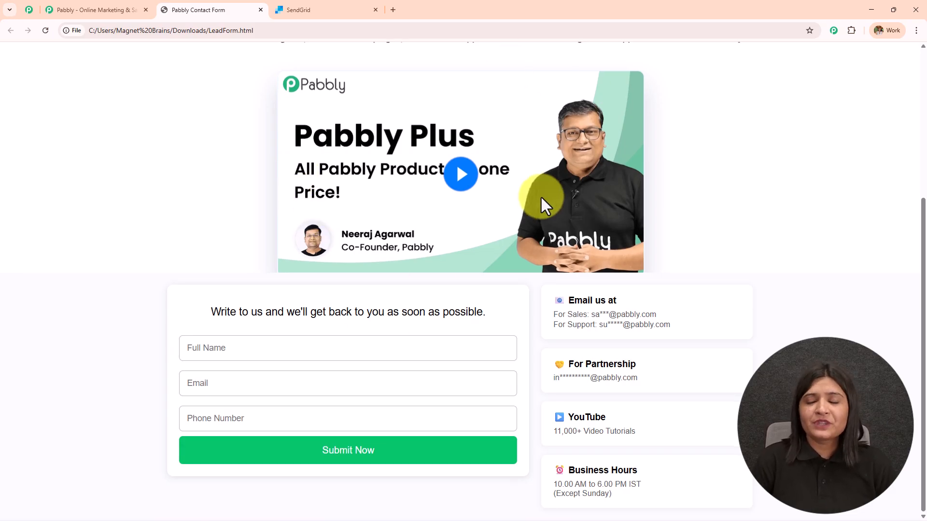
# - Glance at the SendGrid dashboard, then return to the Pabbly homepage tab
pyautogui.click(298, 10)
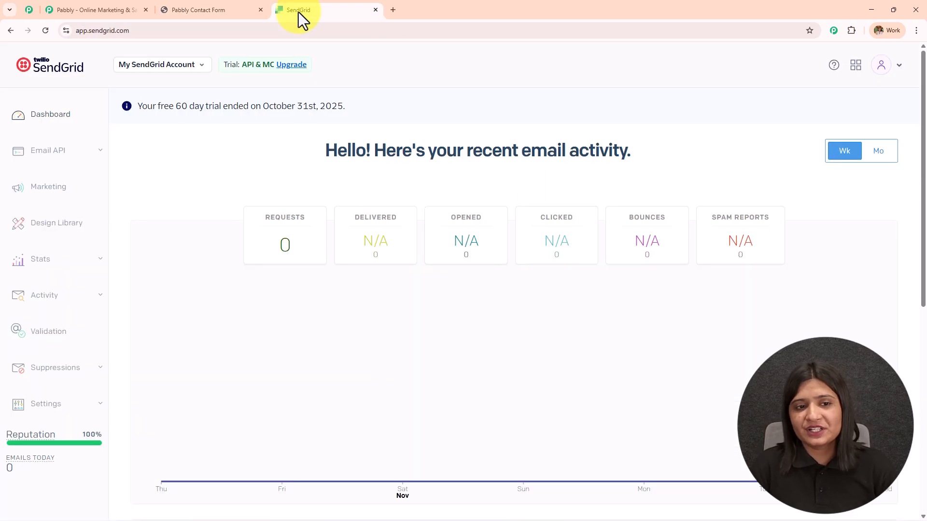
pyautogui.click(101, 8)
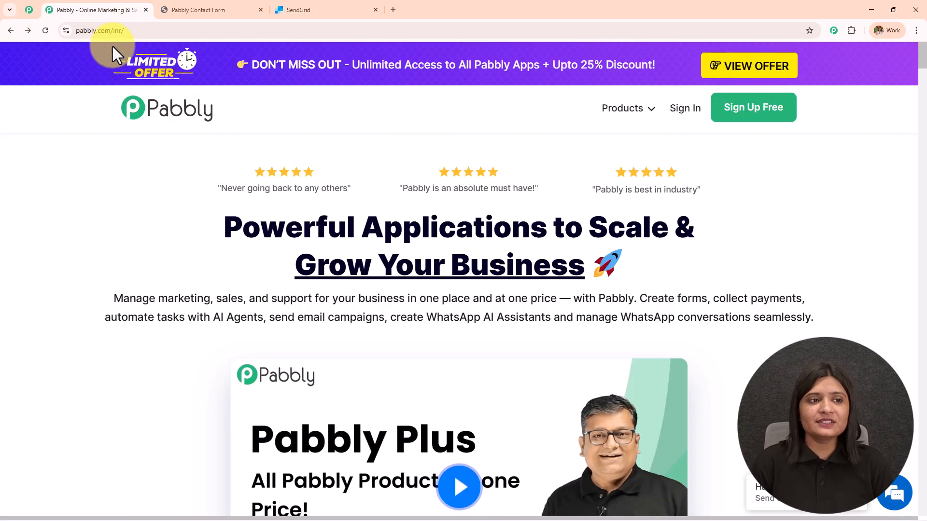
pyautogui.click(129, 30)
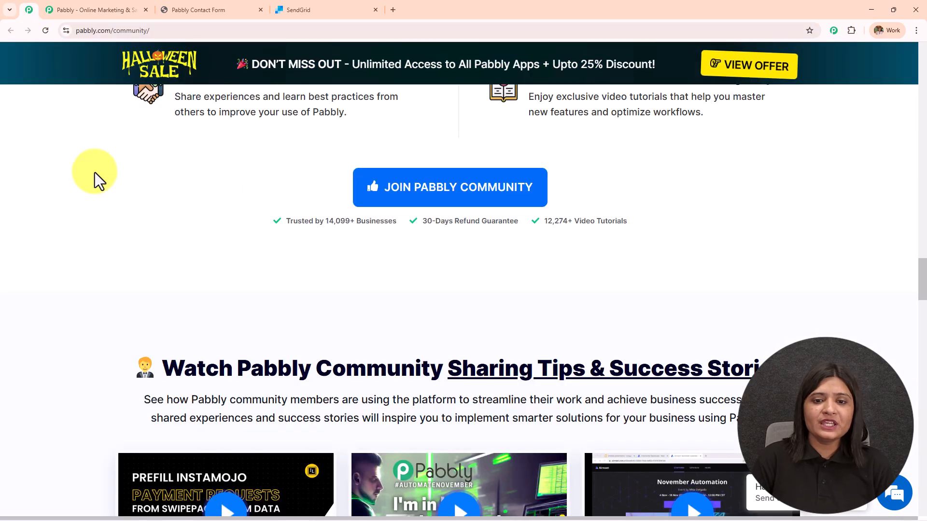
pyautogui.scroll(20, 140, 210)
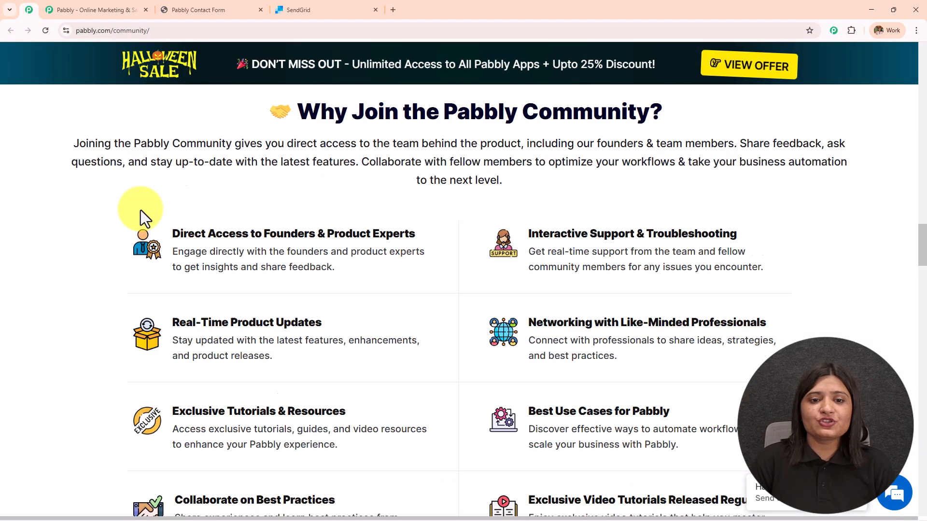
pyautogui.scroll(10, 140, 209)
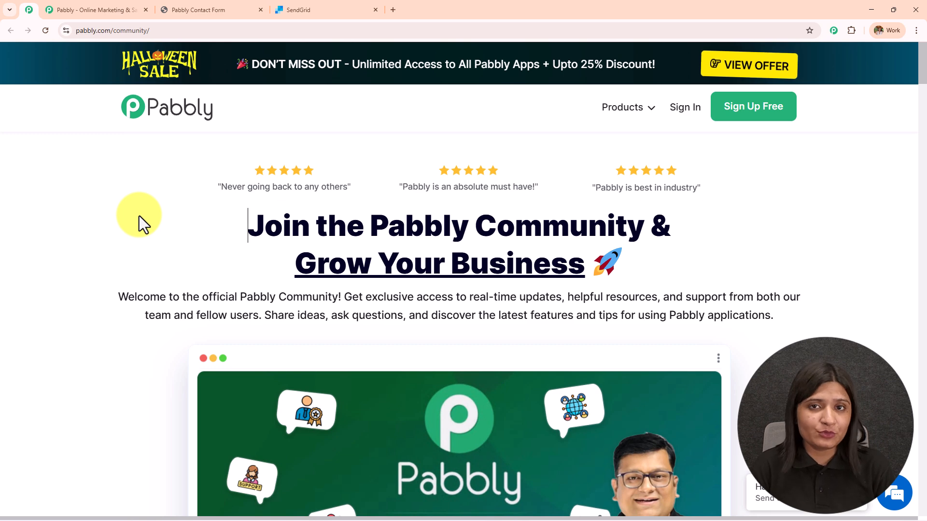
pyautogui.middleClick(139, 216)
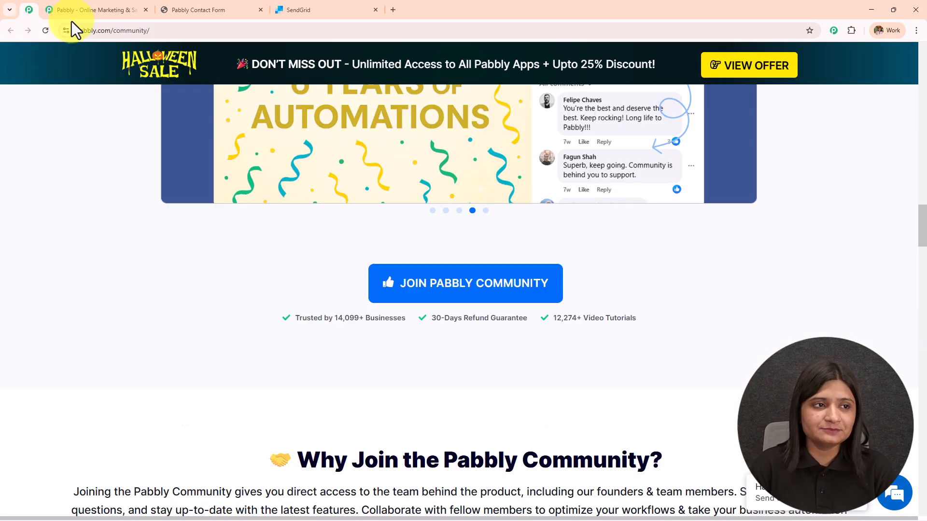
pyautogui.click(72, 10)
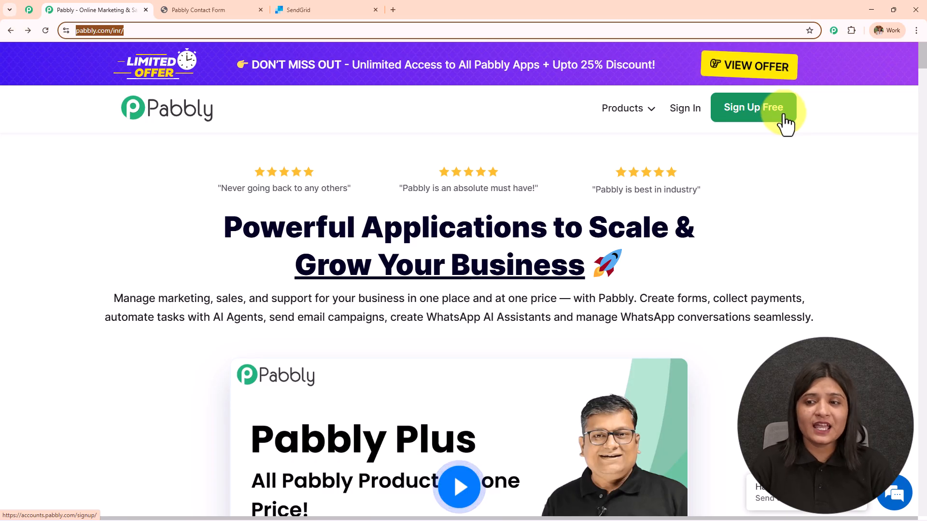
# - Sign in to Pabbly and open Pabbly Connect from the All Pabbly Apps list
pyautogui.click(676, 119)
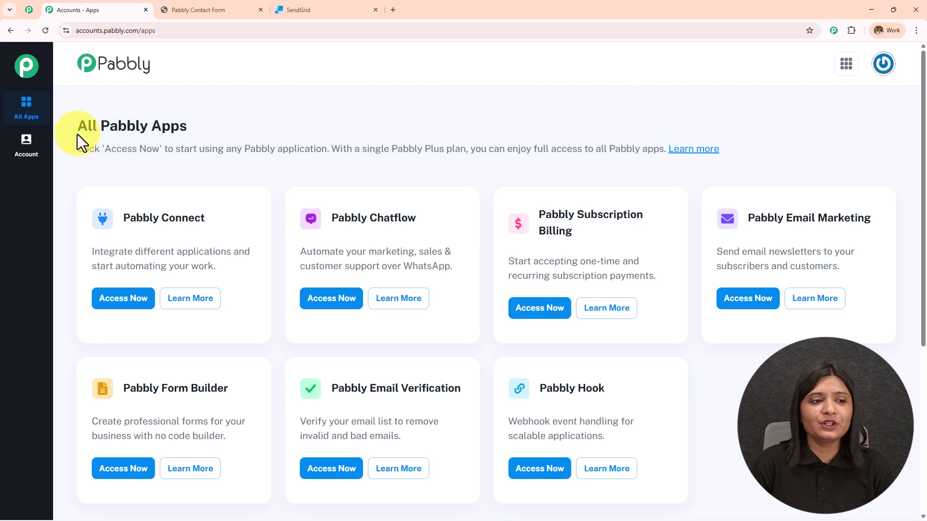
pyautogui.moveTo(77, 135); pyautogui.dragTo(251, 129)
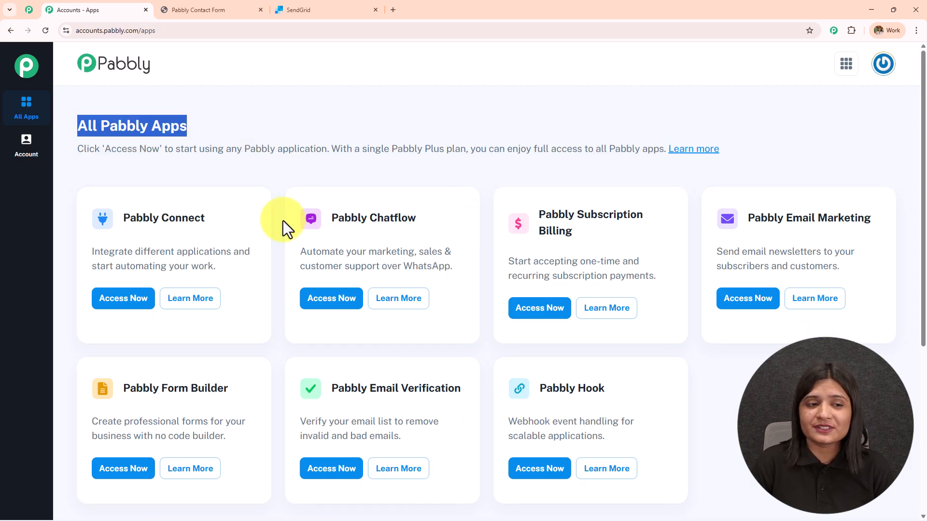
pyautogui.moveTo(122, 220); pyautogui.dragTo(260, 219)
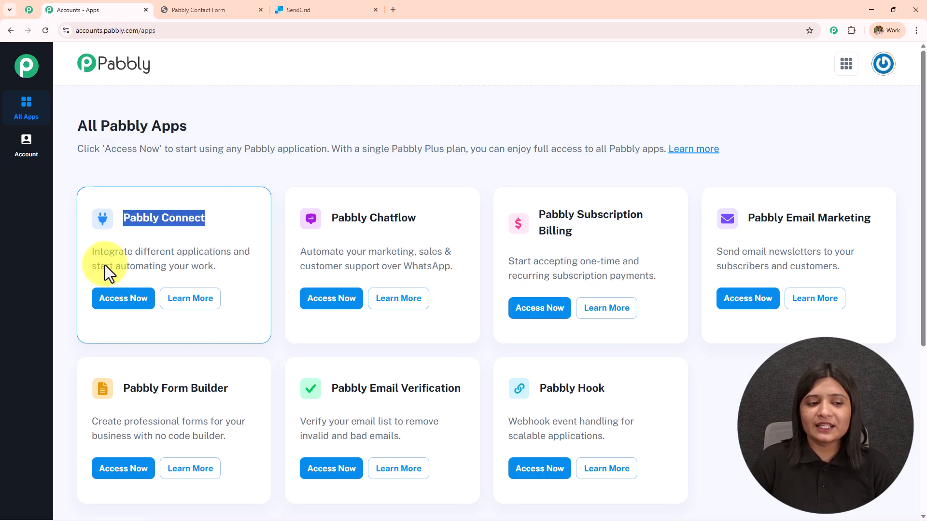
pyautogui.click(118, 300)
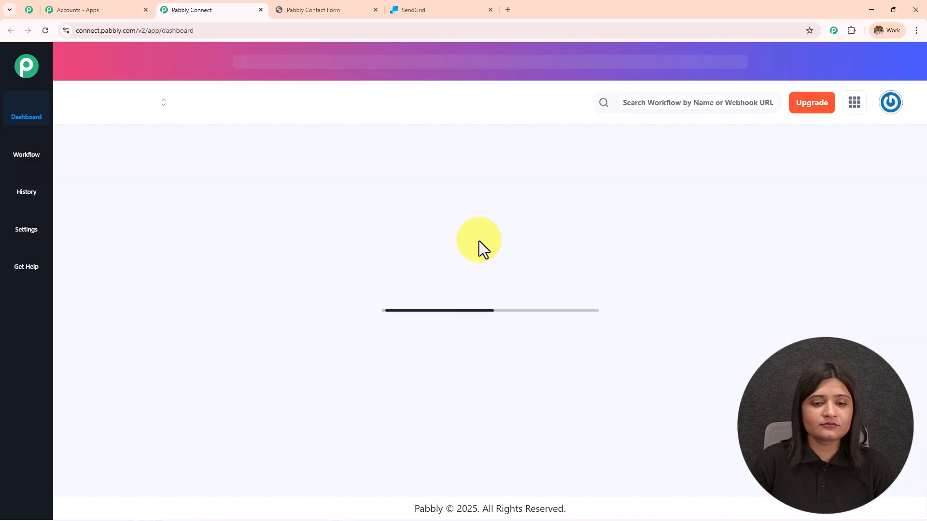
# - On the Pabbly Connect dashboard, open the Create Folder form and cancel it without creating a folder
pyautogui.doubleClick(166, 158)
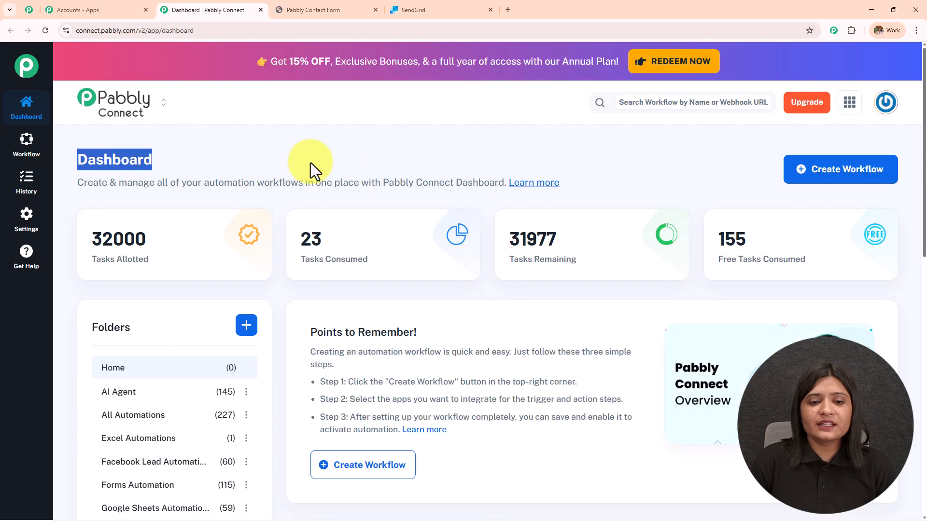
pyautogui.scroll(-5, 434, 280)
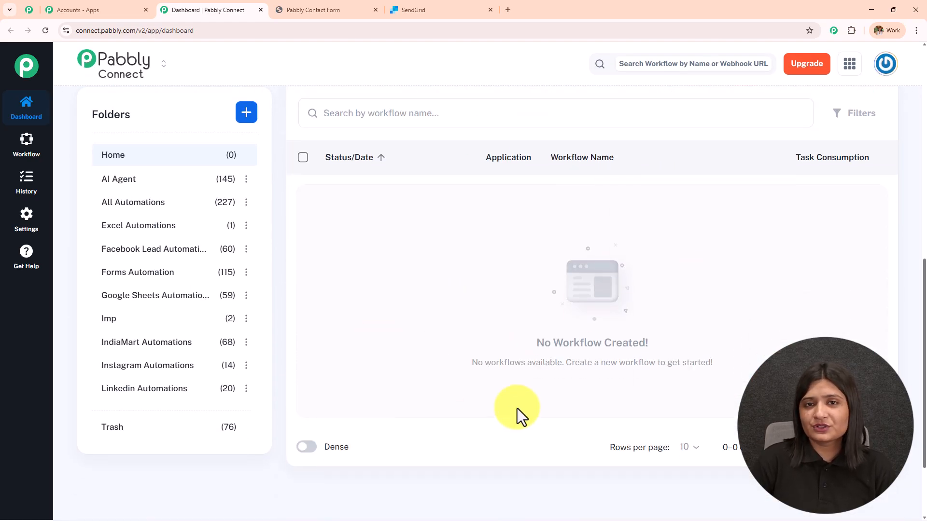
pyautogui.scroll(5, 170, 436)
pyautogui.scroll(2, 170, 437)
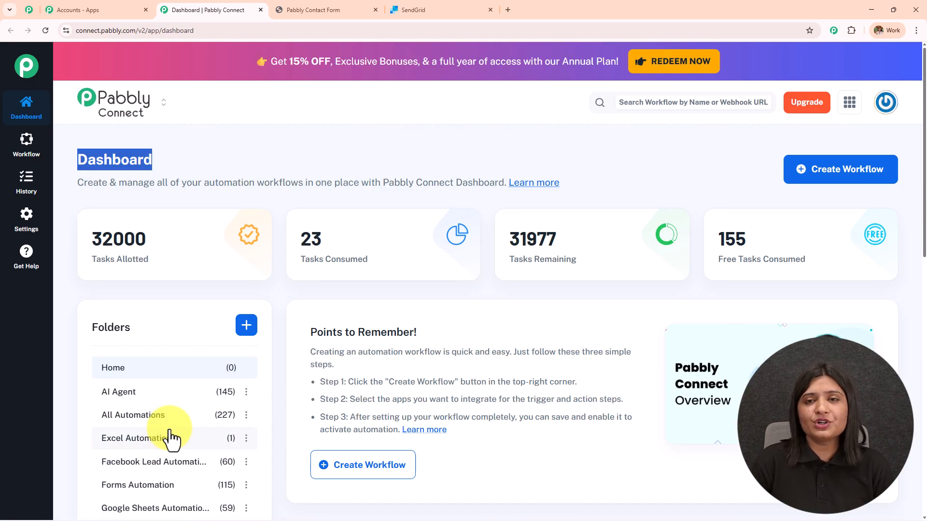
pyautogui.click(245, 325)
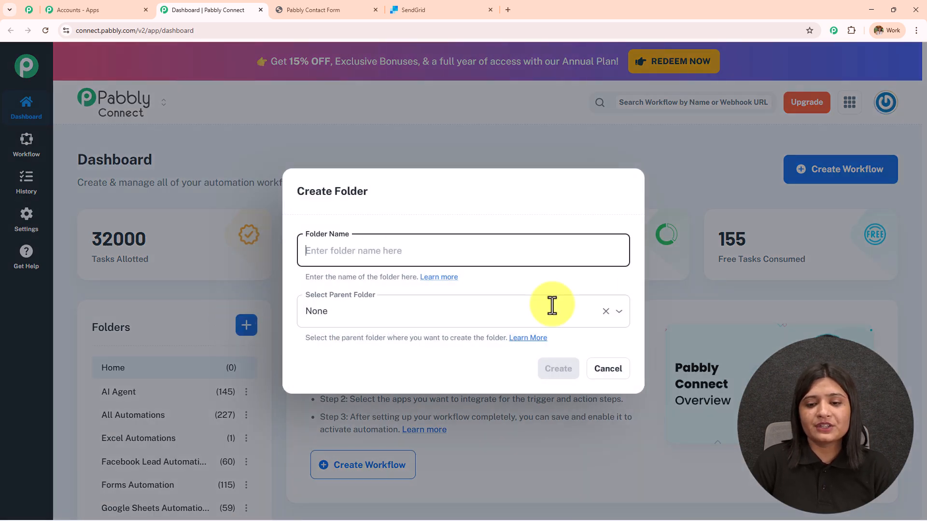
pyautogui.click(615, 370)
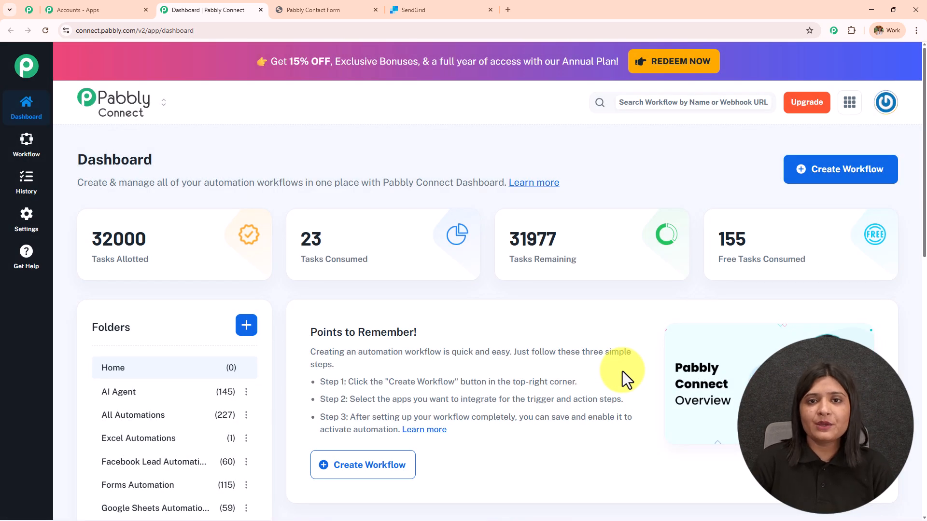
# - Start a classic workflow named 'Send Feedback Request Emails Automatically Using SendGrid for Website Form Leads'
pyautogui.click(850, 178)
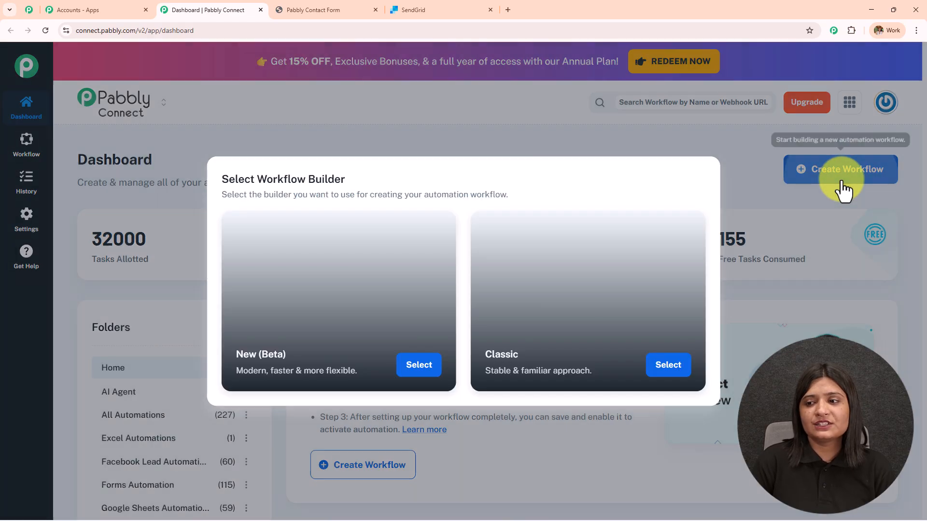
pyautogui.moveTo(257, 181); pyautogui.dragTo(422, 166)
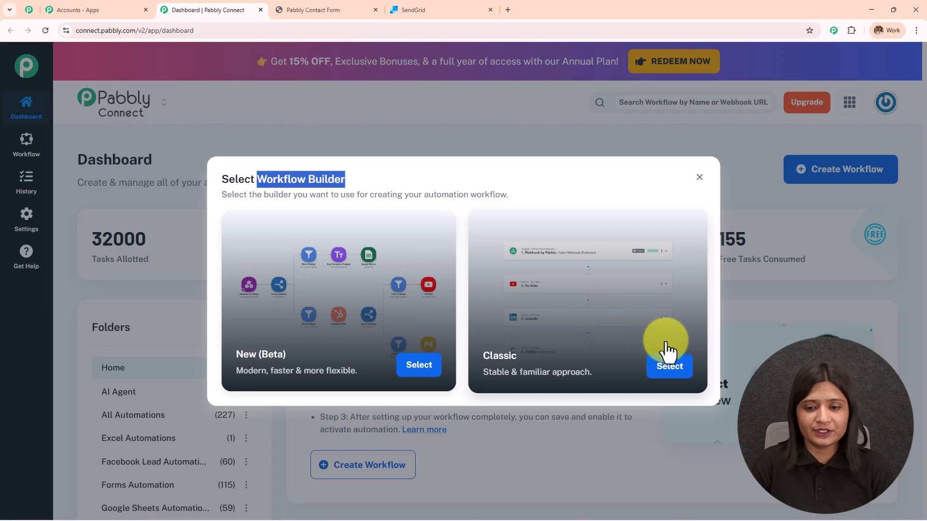
pyautogui.click(684, 373)
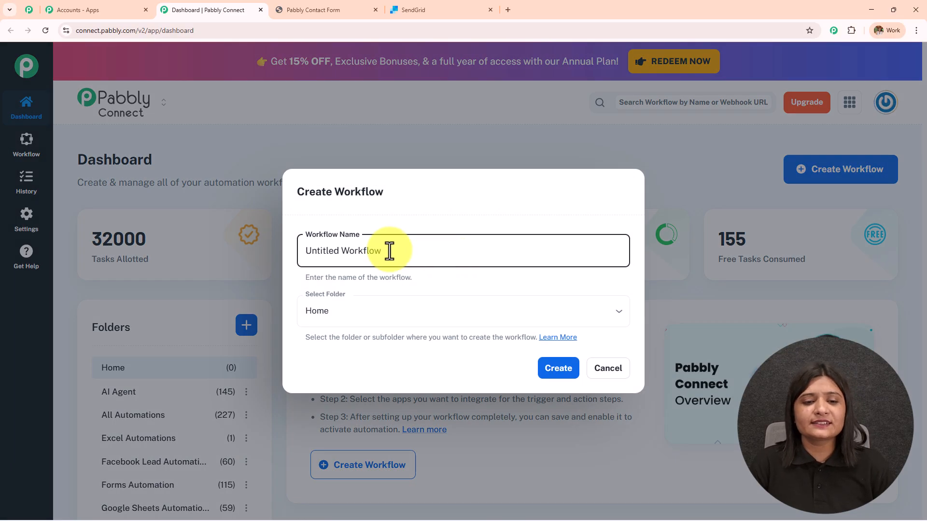
pyautogui.moveTo(435, 248); pyautogui.dragTo(118, 276)
pyautogui.hotkey('ctrl', 'v')
pyautogui.moveTo(435, 247); pyautogui.dragTo(614, 270)
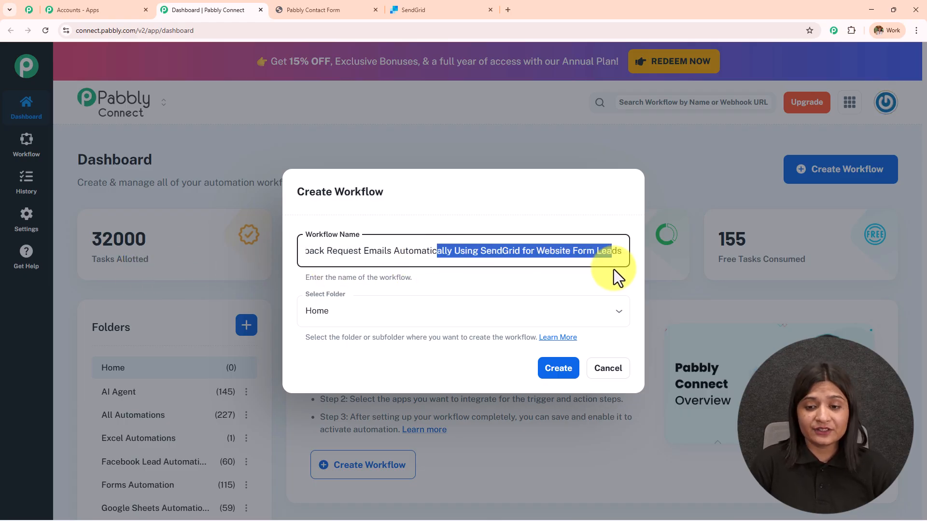
# - Put the workflow in the Forms Automation folder and create it
pyautogui.click(418, 314)
pyautogui.scroll(-2, 435, 238)
pyautogui.scroll(-3, 434, 238)
pyautogui.scroll(5, 429, 234)
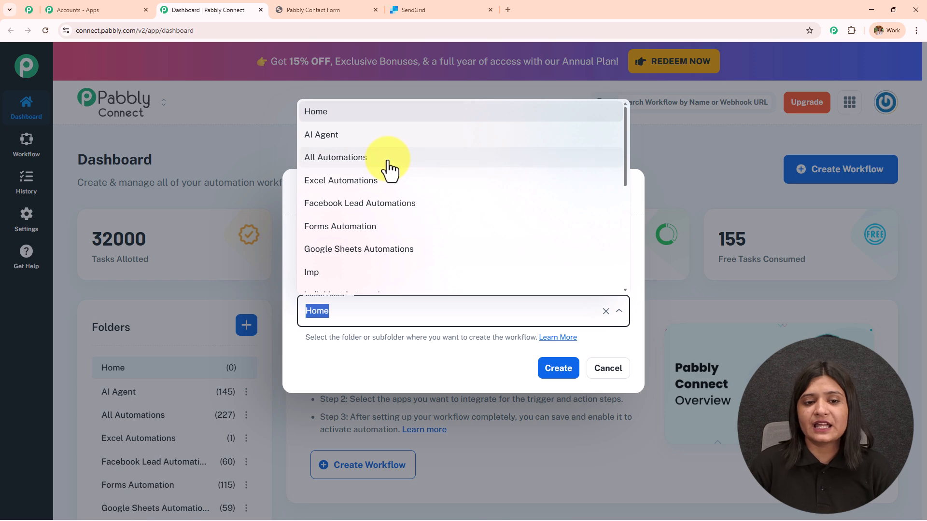
pyautogui.click(385, 226)
pyautogui.click(574, 369)
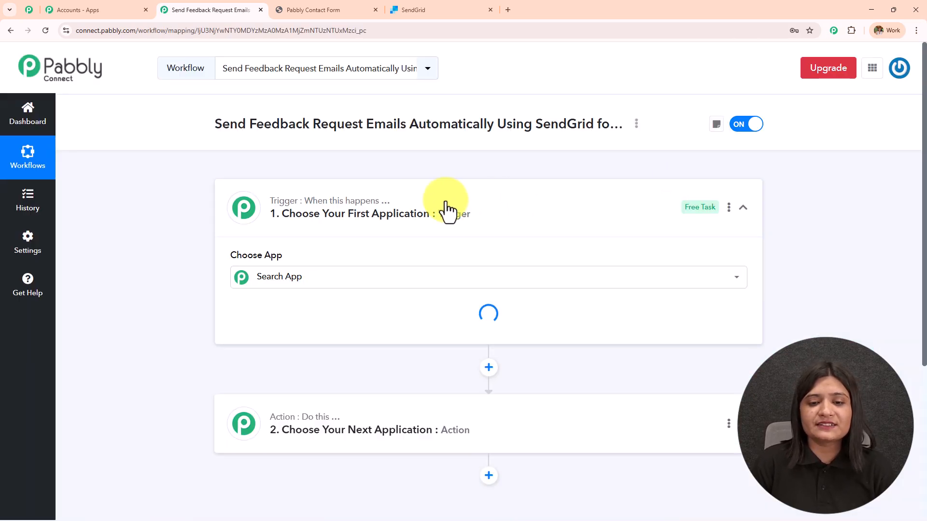
# - Collapse the trigger card, then check the contact form and SendGrid tabs before returning to the editor
pyautogui.click(445, 208)
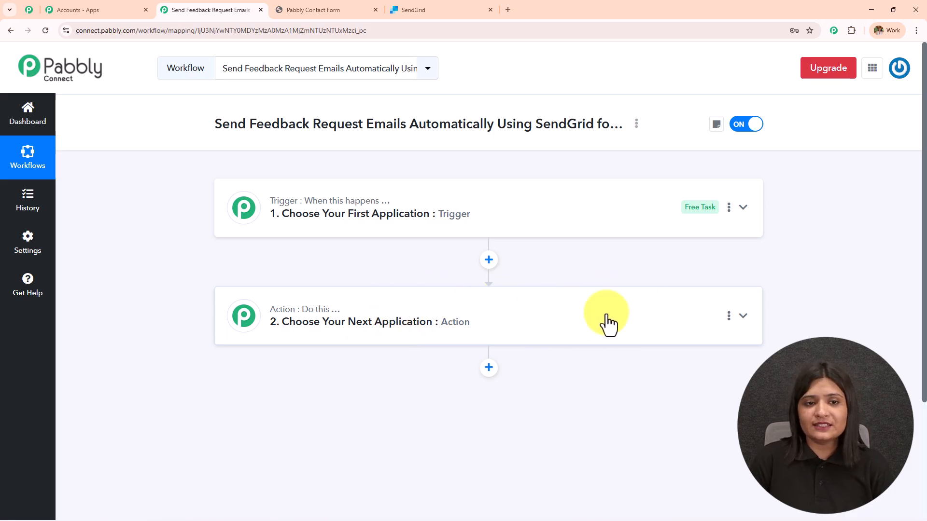
pyautogui.moveTo(222, 122); pyautogui.dragTo(474, 137)
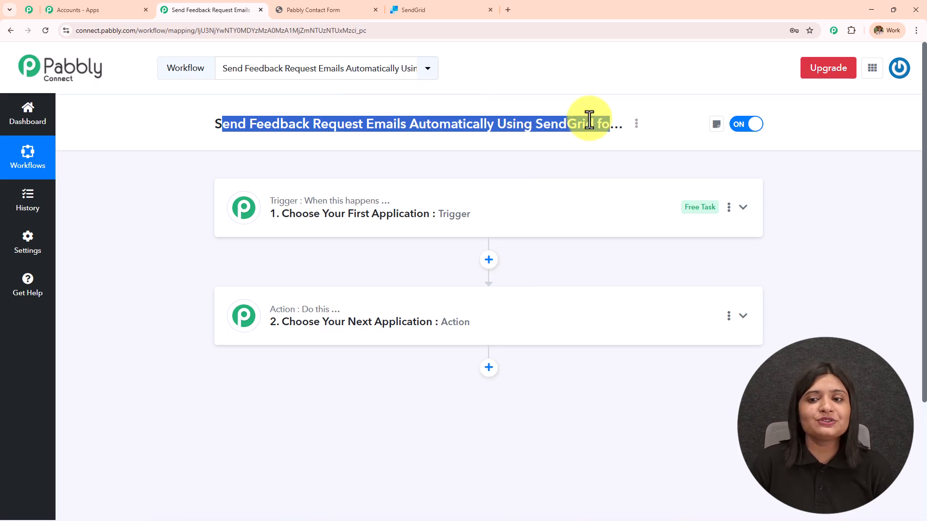
pyautogui.click(356, 9)
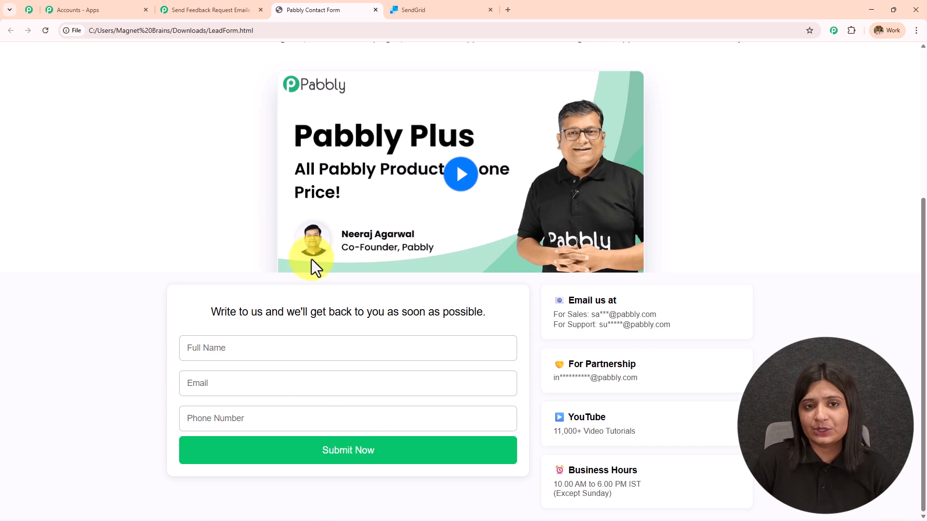
pyautogui.click(402, 10)
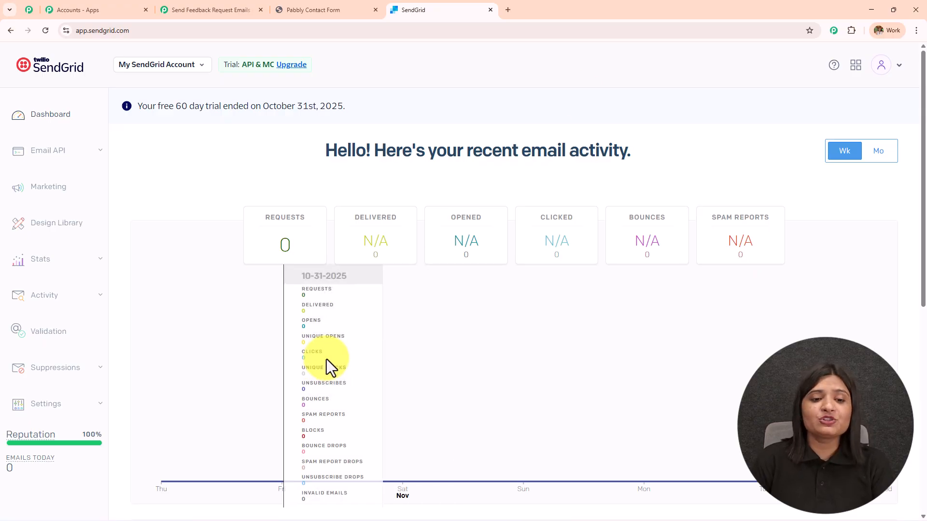
pyautogui.click(307, 10)
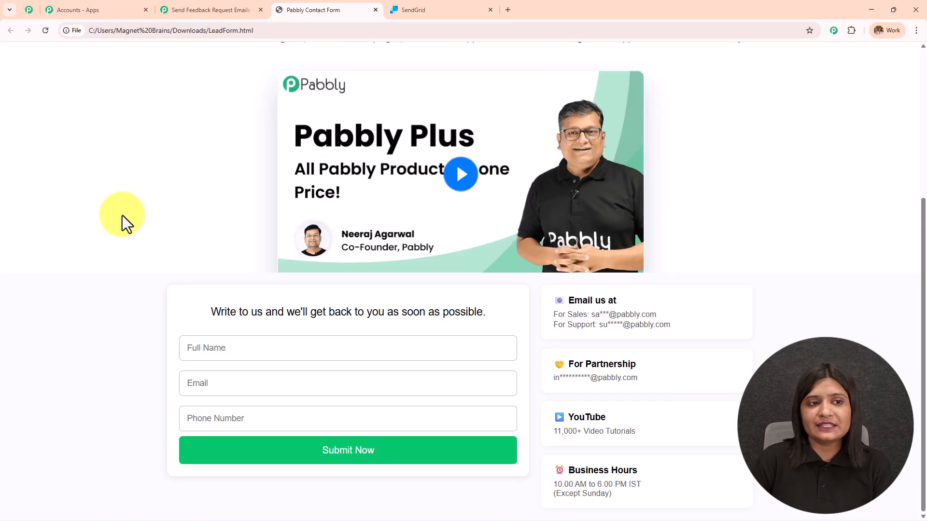
pyautogui.click(246, 10)
pyautogui.click(144, 341)
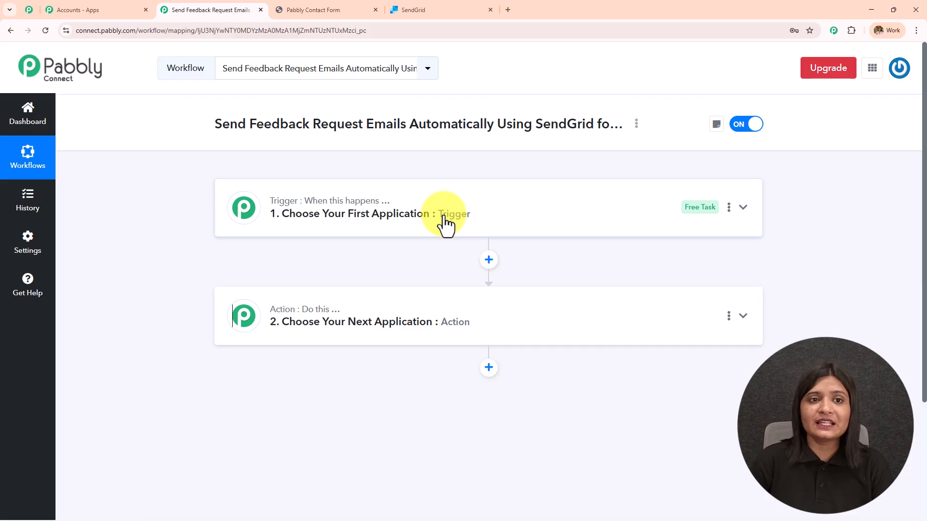
pyautogui.click(300, 8)
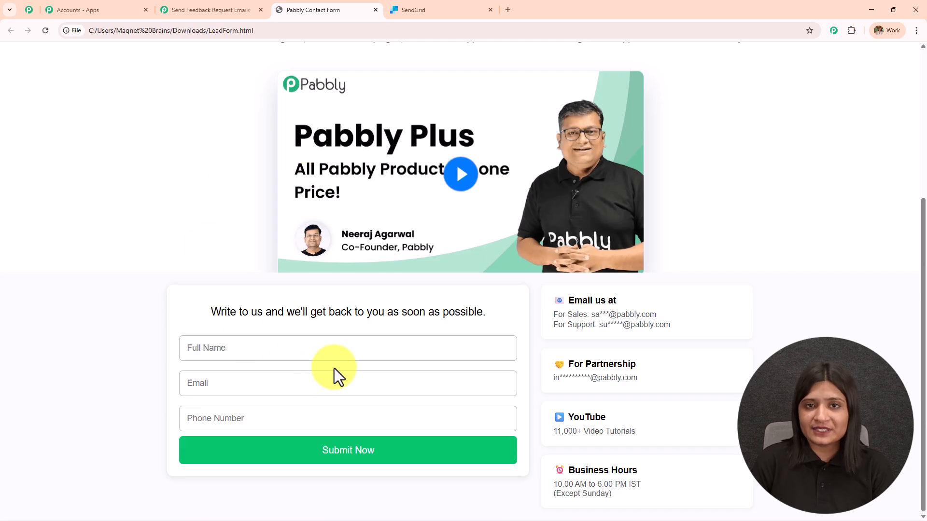
pyautogui.click(197, 10)
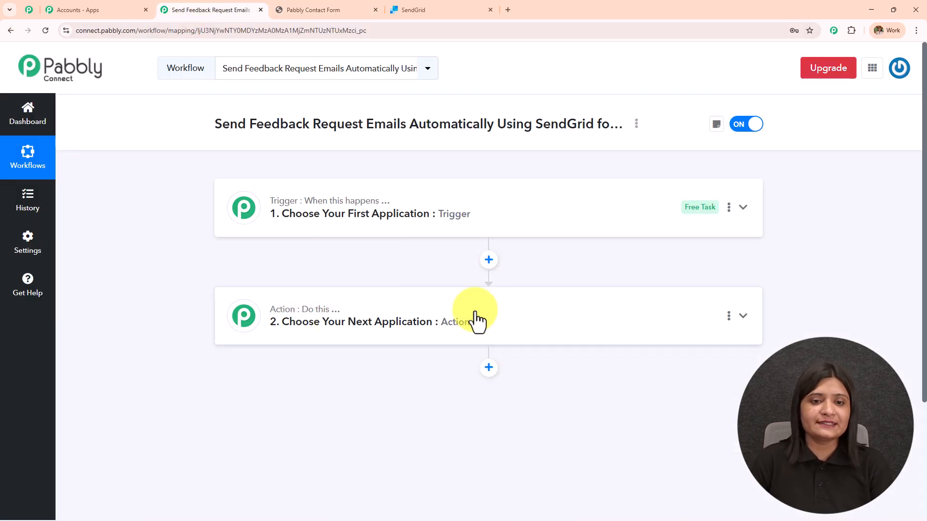
# - Set the trigger app to Webhook by Pabbly with the Catch Webhook (Preferred) event
pyautogui.click(415, 214)
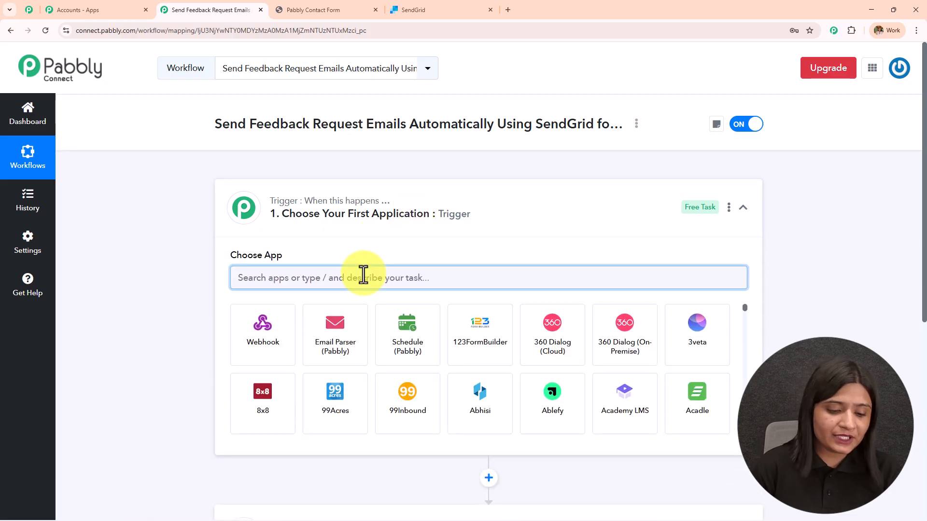
pyautogui.write('Webh')
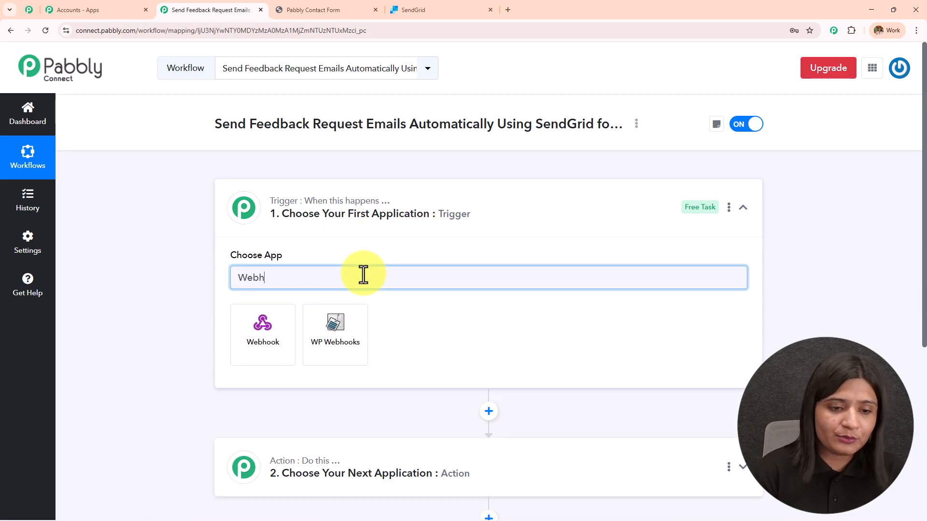
pyautogui.click(247, 357)
pyautogui.click(275, 333)
pyautogui.click(298, 385)
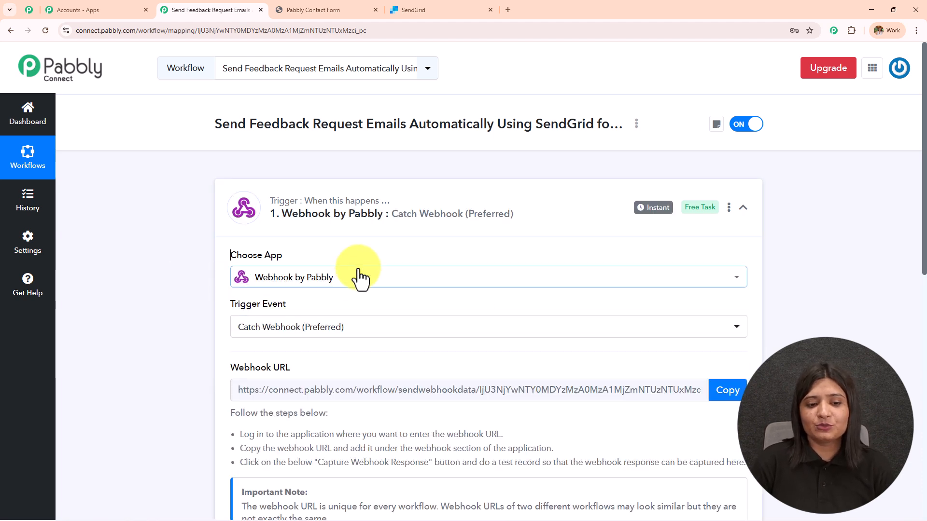
pyautogui.scroll(-3, 361, 276)
pyautogui.scroll(1, 362, 274)
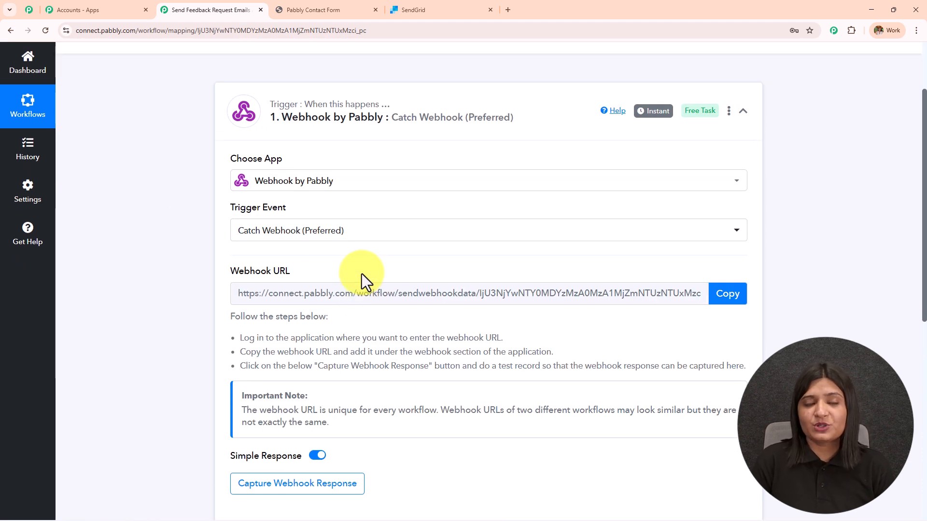
# - Compare against the contact form page, then copy the generated webhook URL
pyautogui.click(354, 9)
pyautogui.click(197, 9)
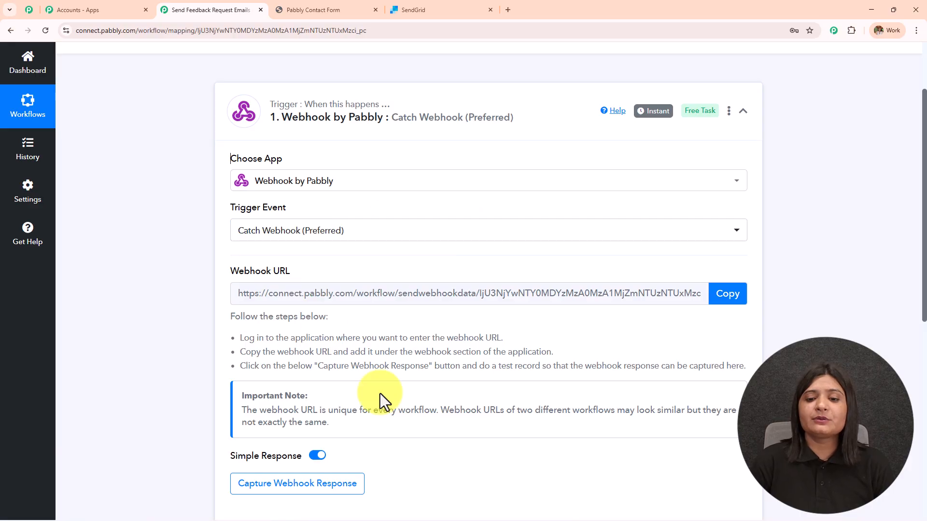
pyautogui.click(319, 7)
pyautogui.click(244, 6)
pyautogui.scroll(-1, 338, 265)
pyautogui.moveTo(238, 289); pyautogui.dragTo(761, 328)
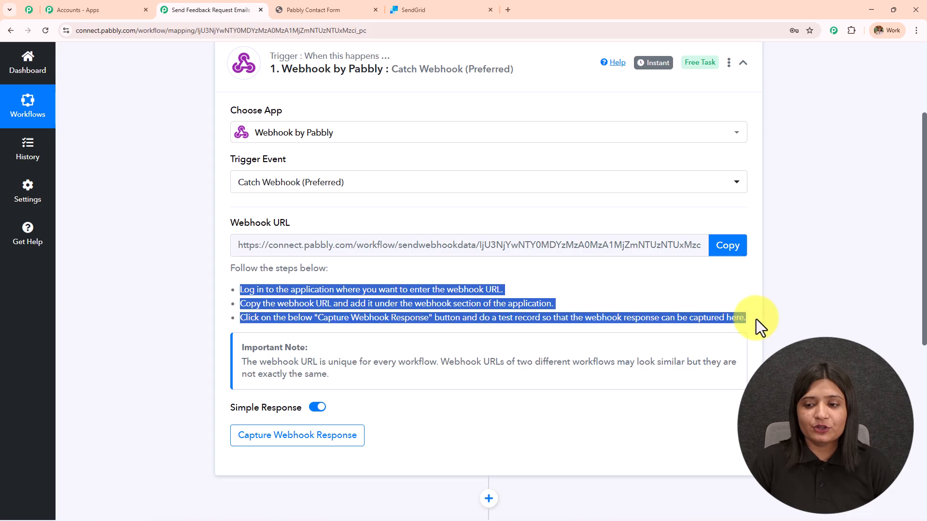
pyautogui.click(370, 6)
pyautogui.scroll(3, 429, 251)
pyautogui.scroll(-3, 454, 275)
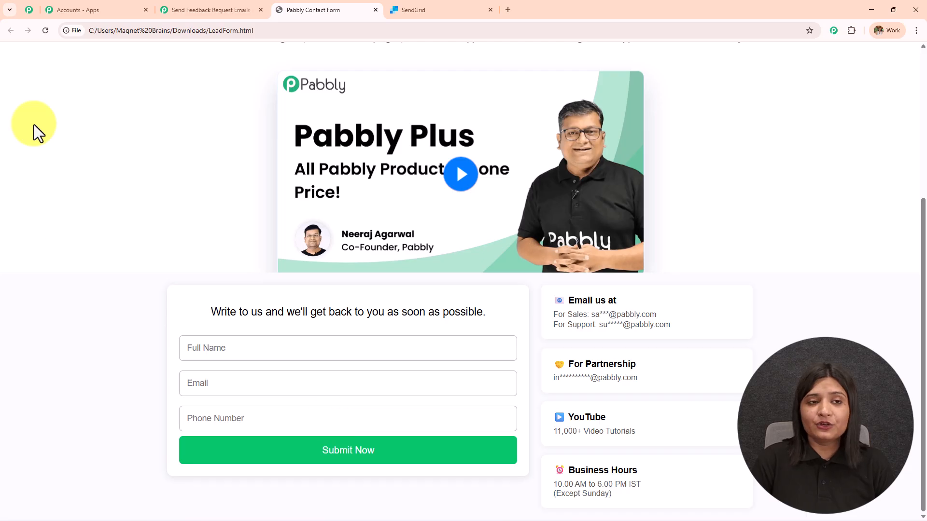
pyautogui.click(239, 9)
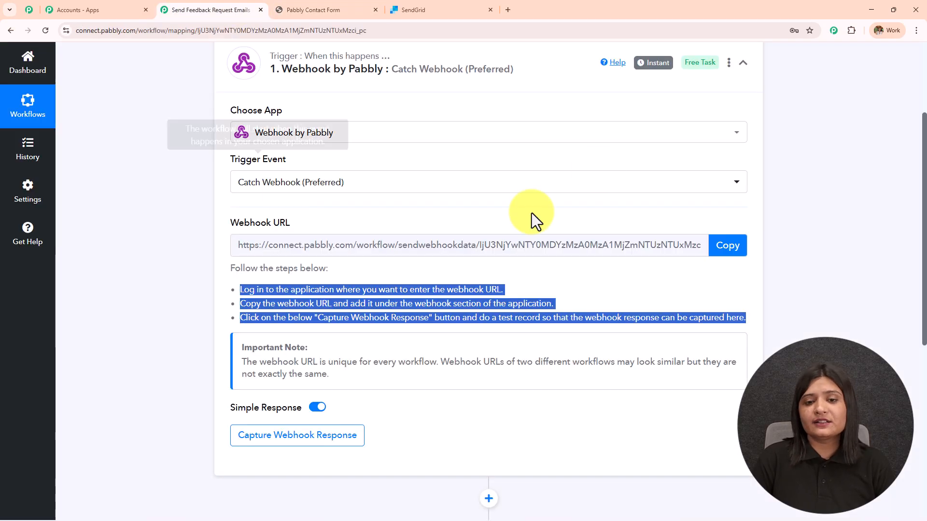
pyautogui.click(730, 252)
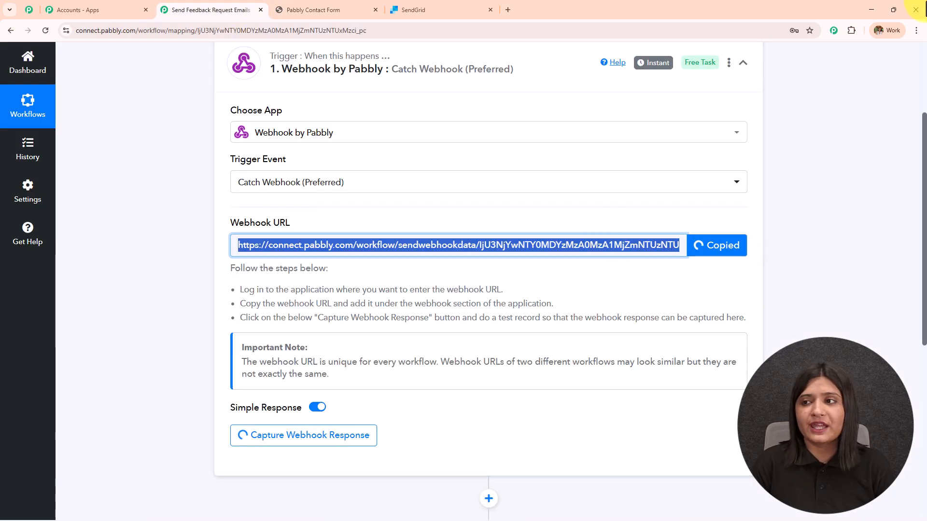
# - Swap the old URL in LeadForm.html's fetch call for the copied Pabbly webhook URL and save
pyautogui.click(873, 9)
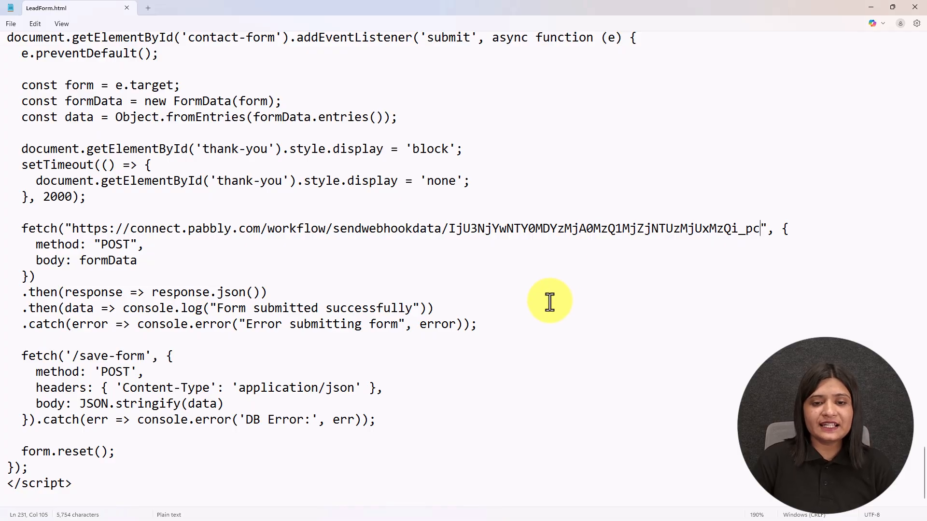
pyautogui.moveTo(72, 229); pyautogui.dragTo(648, 224)
pyautogui.moveTo(762, 245); pyautogui.dragTo(756, 235)
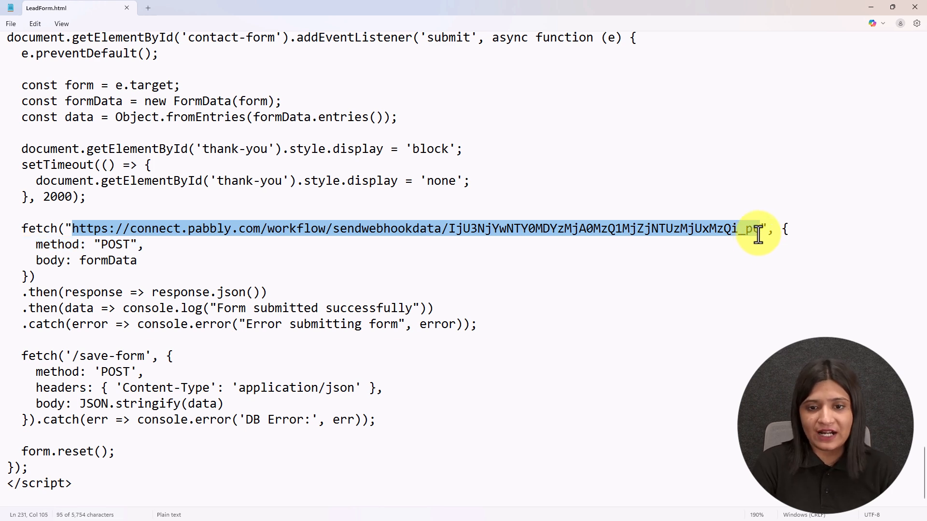
pyautogui.press('BackSpace')
pyautogui.hotkey('ctrl', 'v')
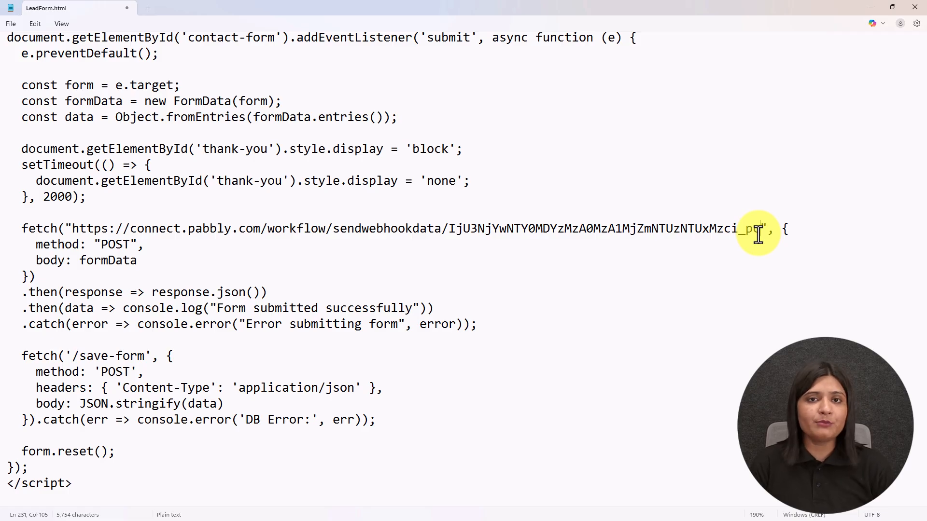
pyautogui.click(9, 24)
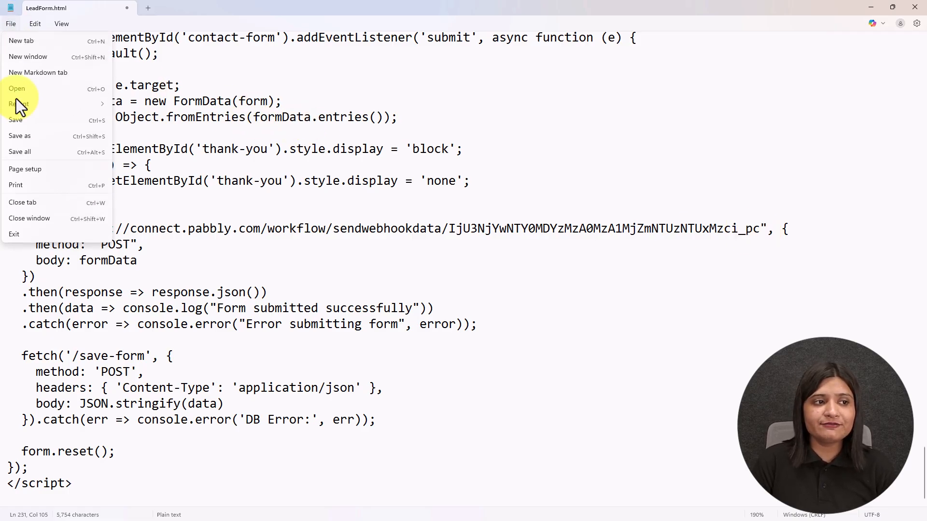
pyautogui.click(20, 119)
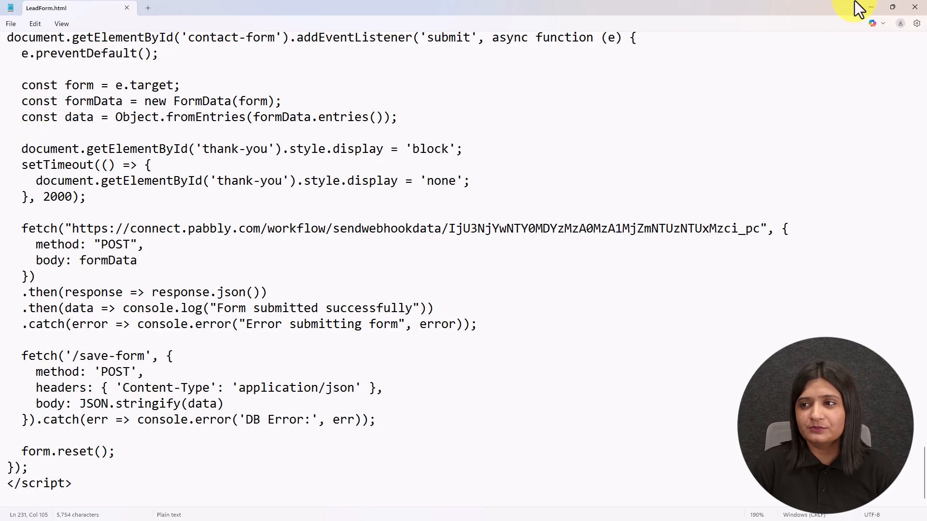
pyautogui.click(871, 7)
pyautogui.scroll(-5, 466, 299)
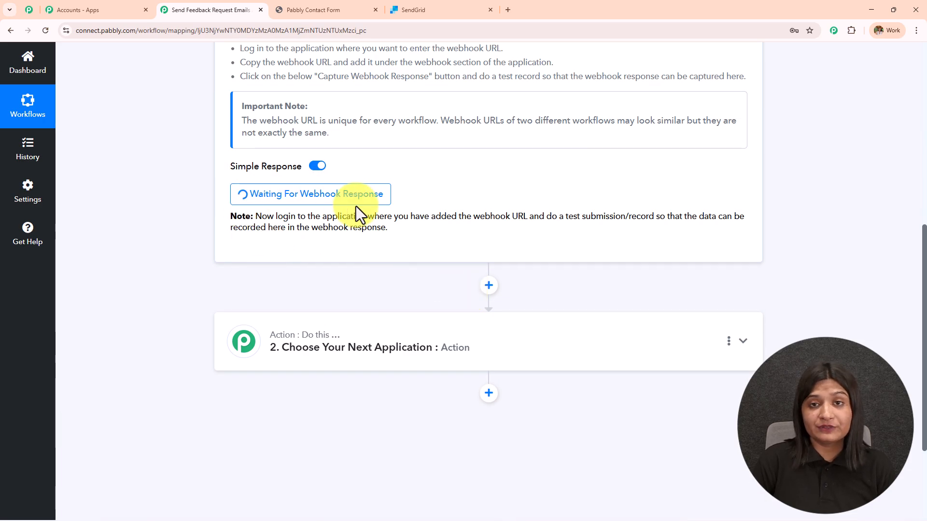
pyautogui.moveTo(256, 216); pyautogui.dragTo(422, 235)
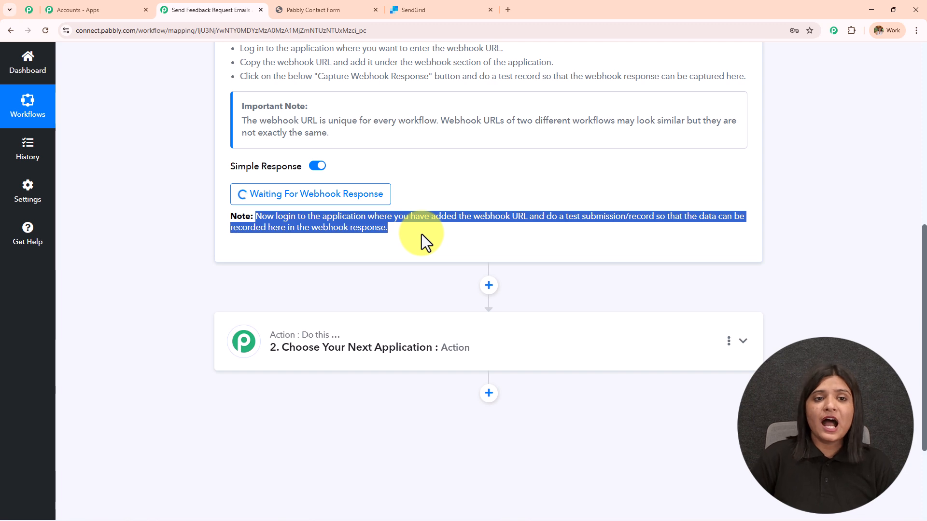
pyautogui.scroll(3, 422, 234)
pyautogui.click(314, 10)
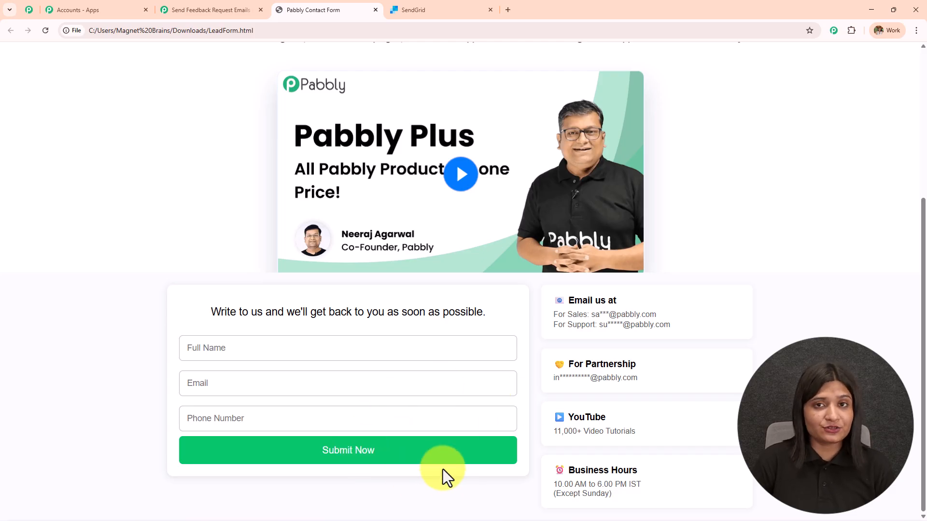
pyautogui.click(235, 11)
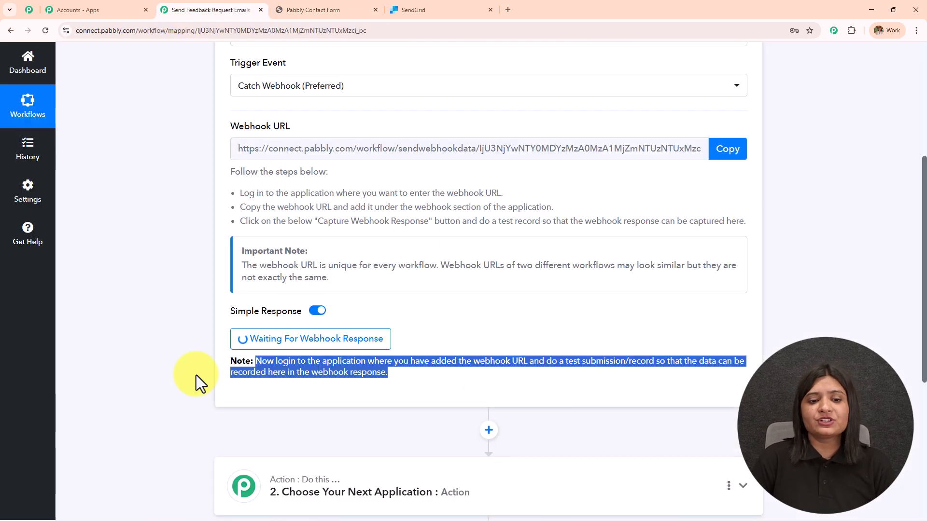
pyautogui.scroll(-2, 368, 442)
pyautogui.scroll(-3, 367, 442)
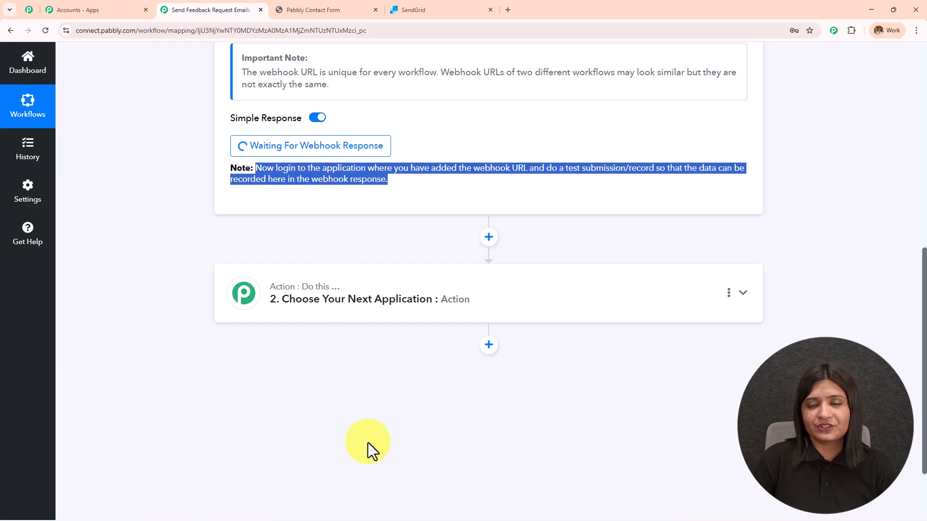
pyautogui.click(306, 7)
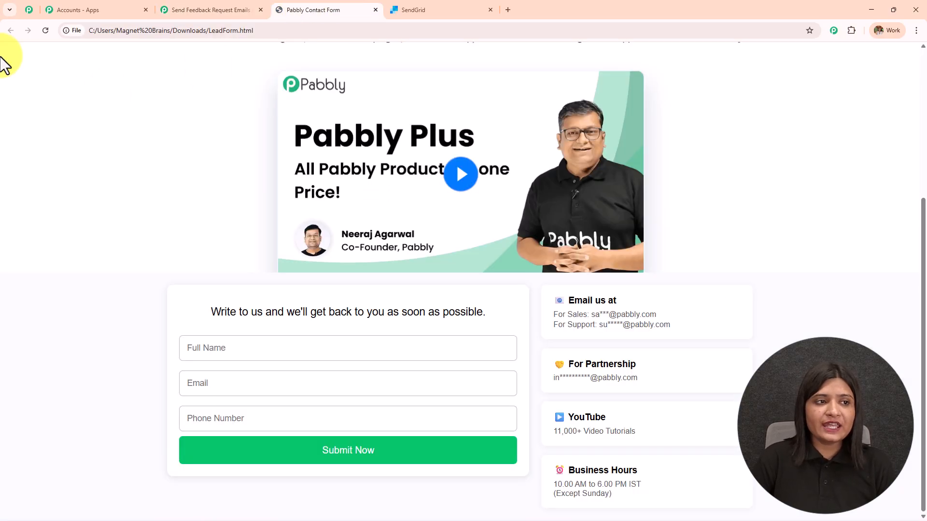
pyautogui.click(46, 30)
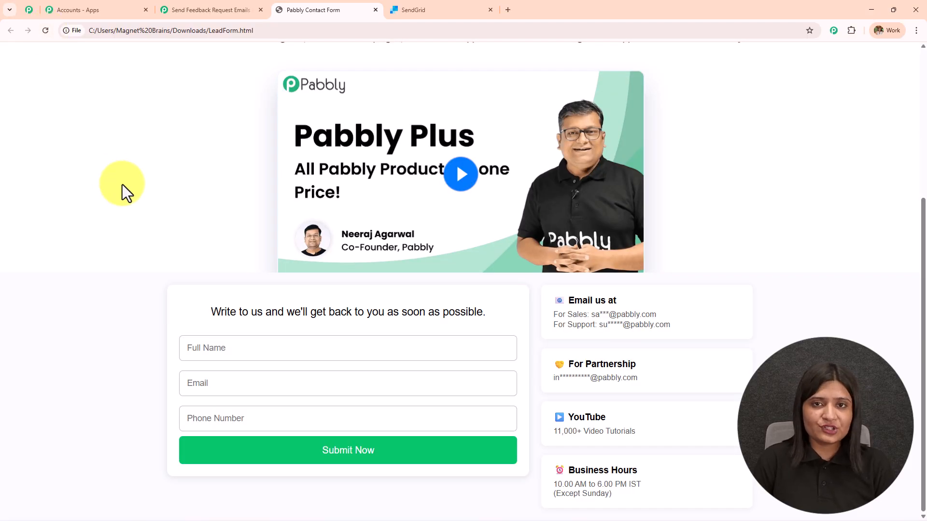
pyautogui.click(184, 9)
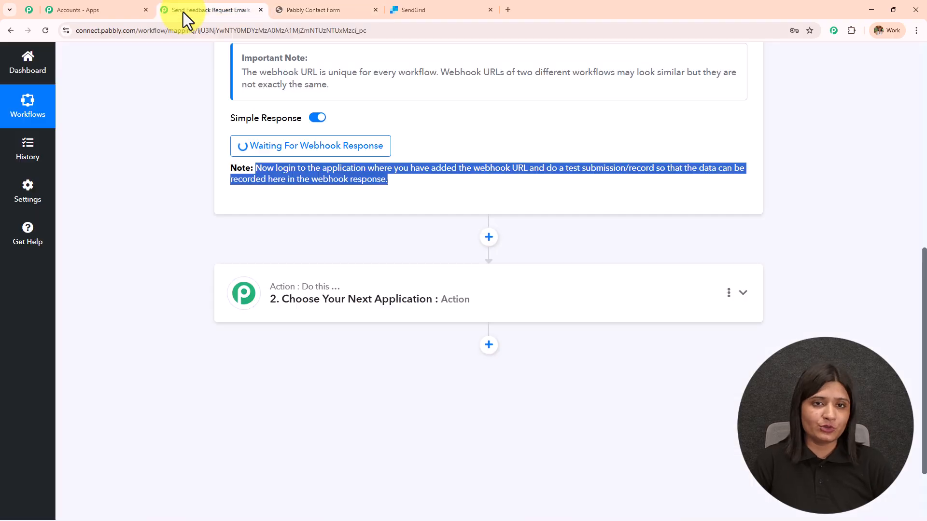
# - Submit a test lead with full name, email and phone number via the contact form, then return to the workflow
pyautogui.click(310, 9)
pyautogui.click(261, 350)
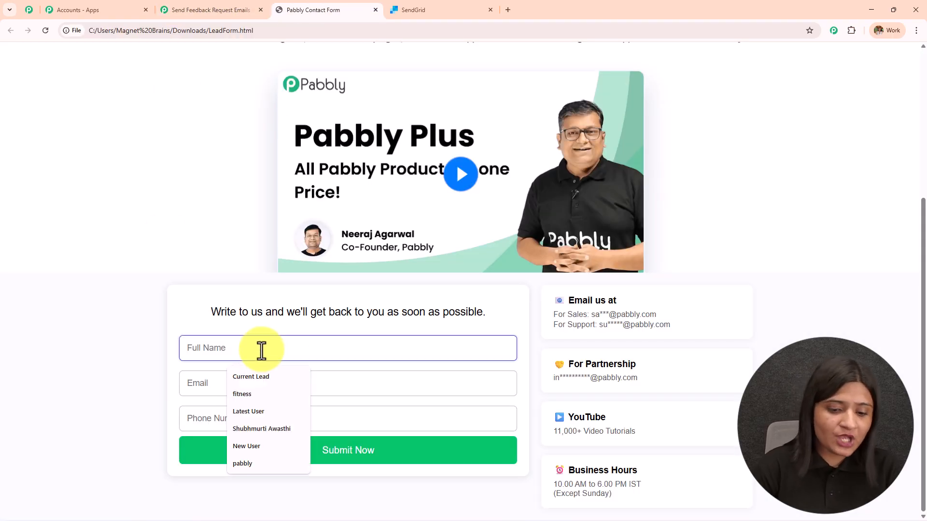
pyautogui.write('Latest User')
pyautogui.click(225, 384)
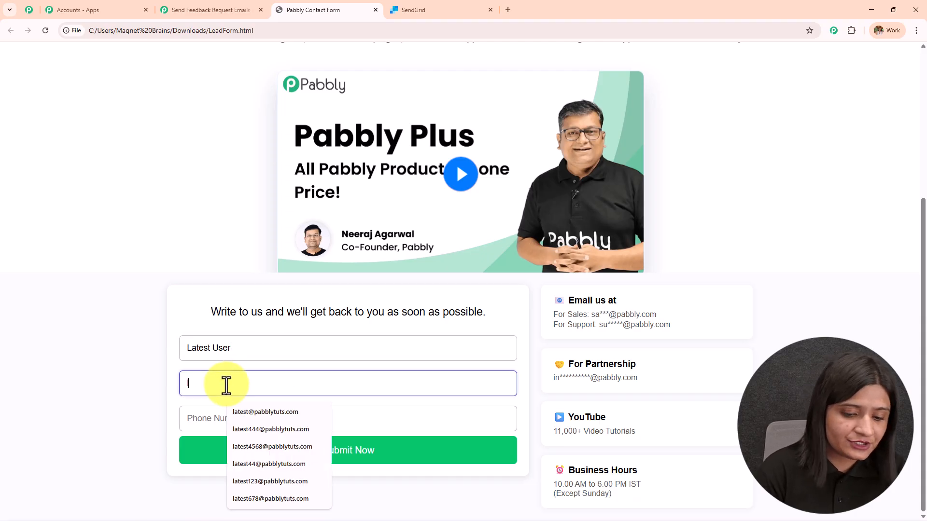
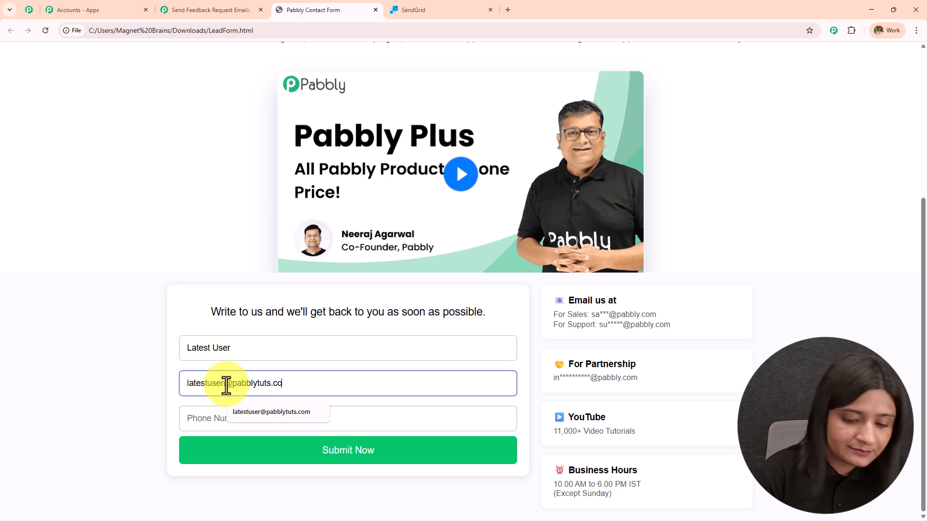
pyautogui.click(236, 416)
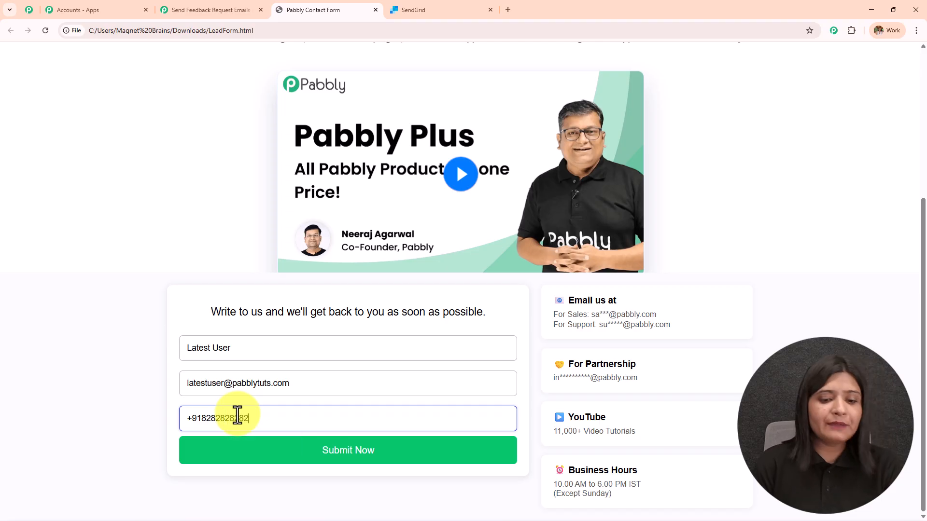
pyautogui.click(269, 456)
pyautogui.moveTo(285, 483); pyautogui.dragTo(441, 483)
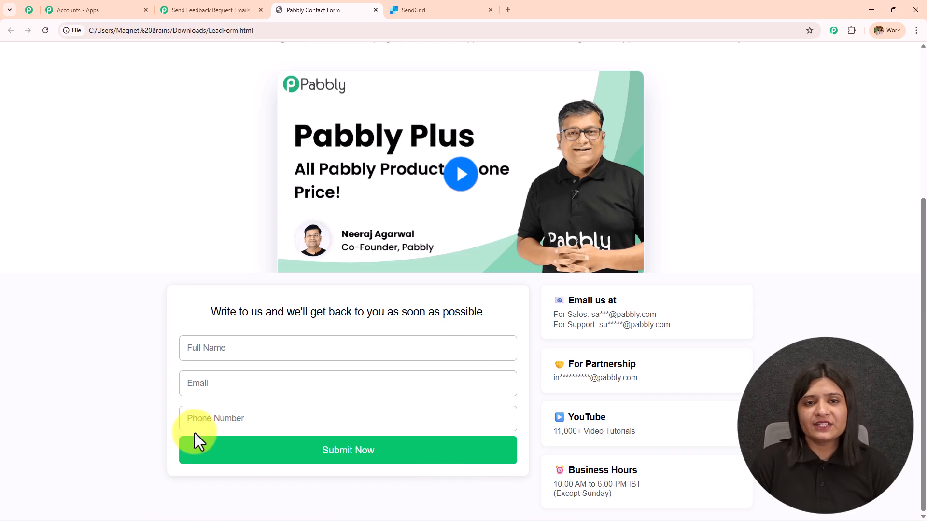
pyautogui.click(160, 9)
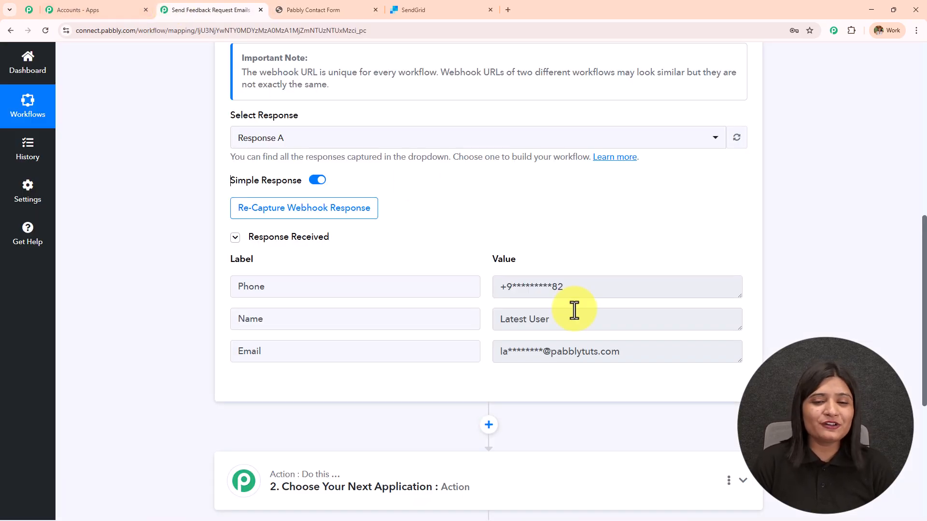
# - Review the captured response's phone, name and email values
pyautogui.click(325, 138)
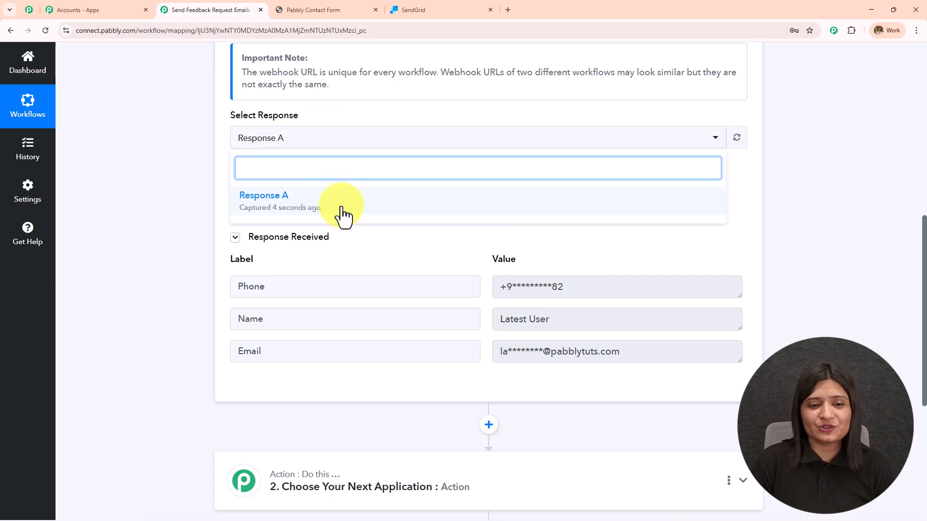
pyautogui.click(802, 212)
pyautogui.moveTo(623, 288); pyautogui.dragTo(316, 311)
pyautogui.moveTo(573, 324); pyautogui.dragTo(443, 373)
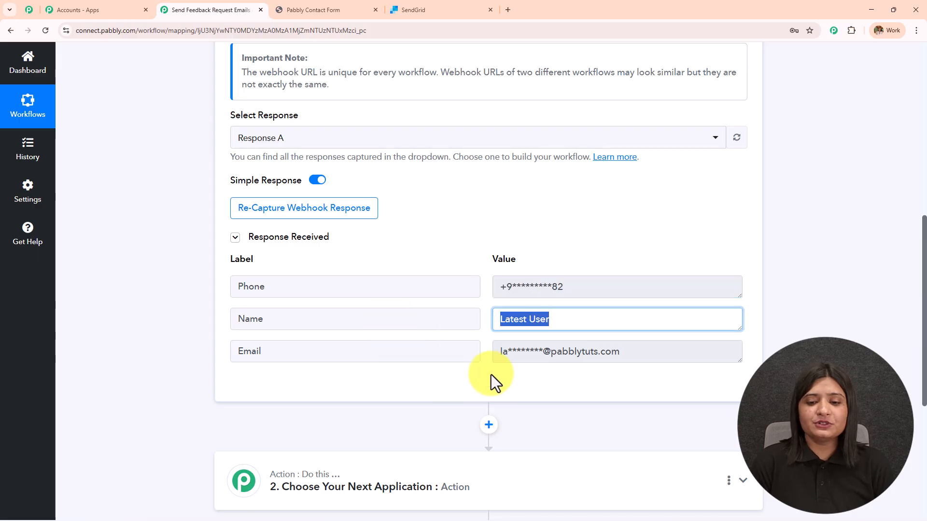
pyautogui.moveTo(625, 358); pyautogui.dragTo(451, 352)
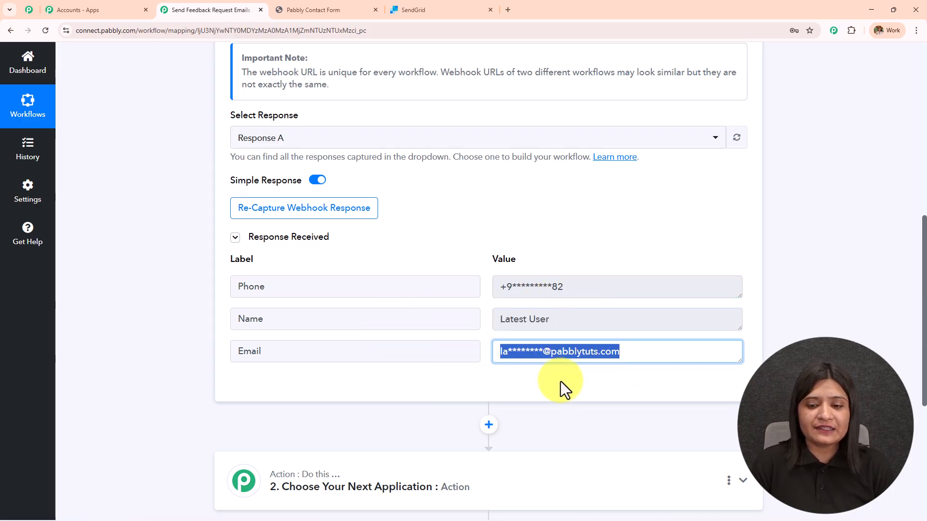
pyautogui.click(570, 315)
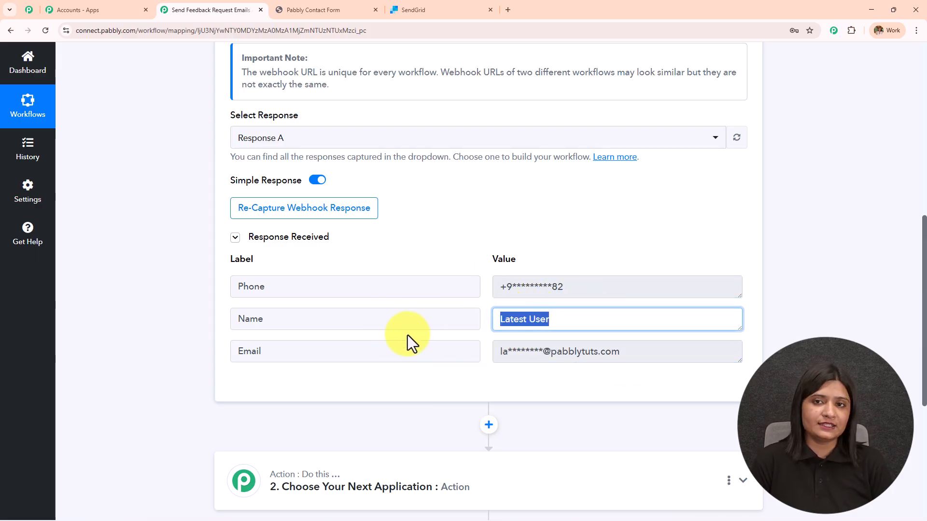
# - Collapse the webhook trigger step, glancing at the contact form tab in between
pyautogui.click(319, 9)
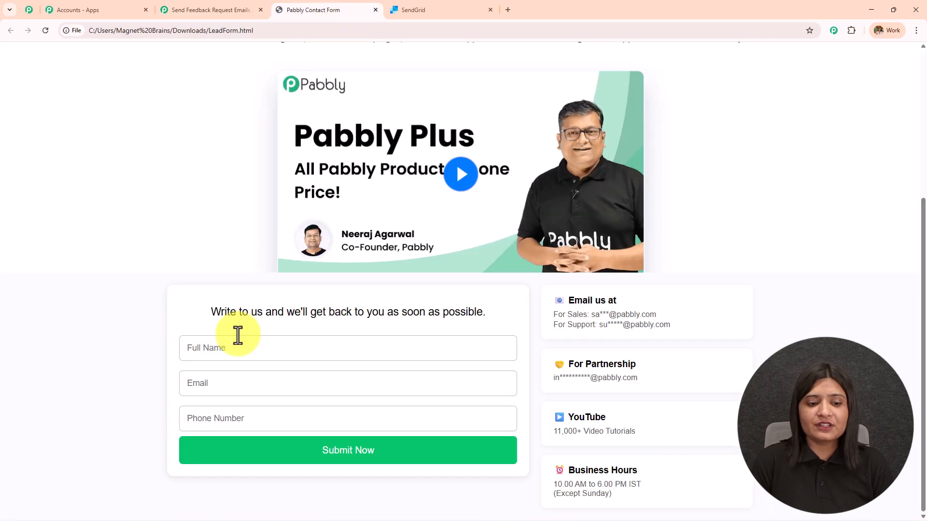
pyautogui.click(264, 2)
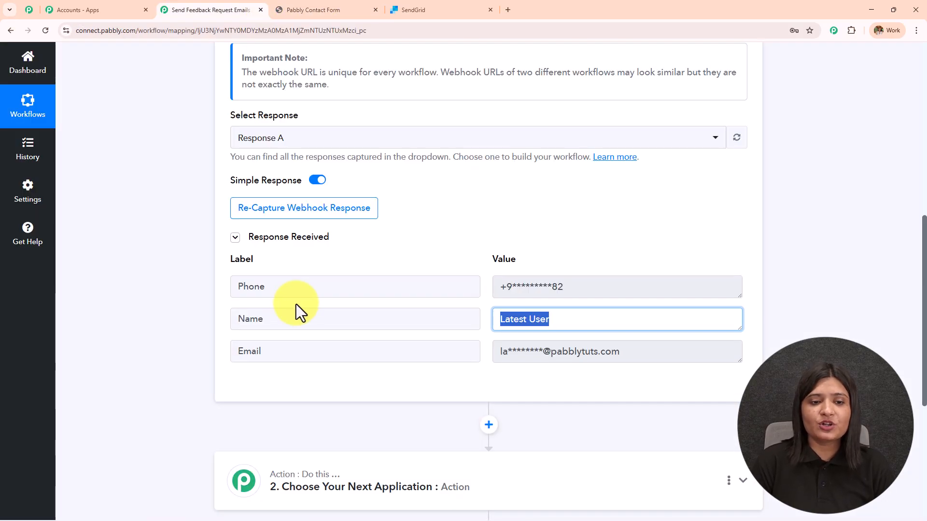
pyautogui.scroll(8, 300, 312)
pyautogui.click(435, 226)
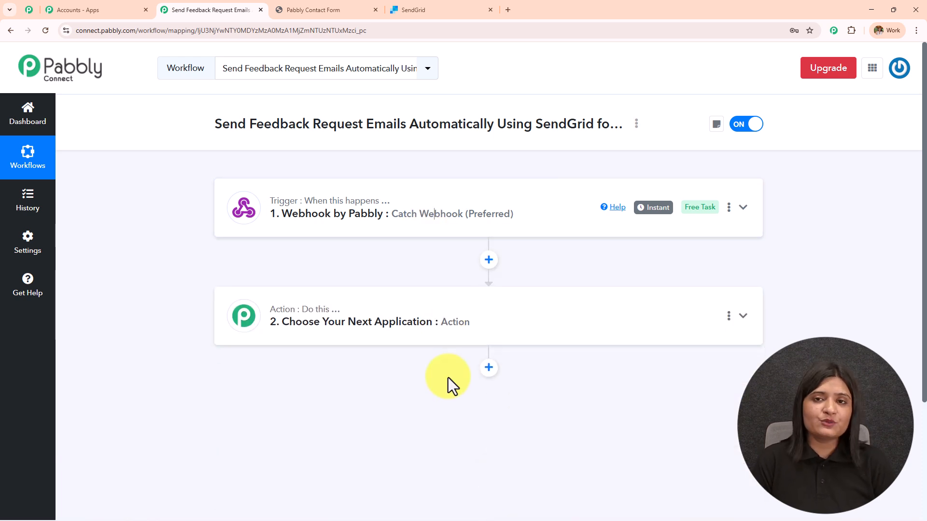
pyautogui.click(311, 2)
pyautogui.click(234, 10)
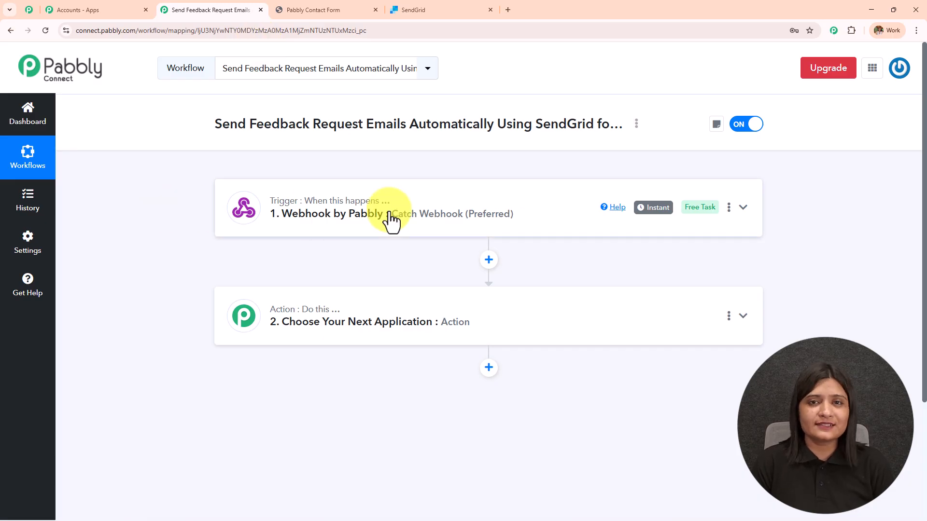
pyautogui.click(319, 10)
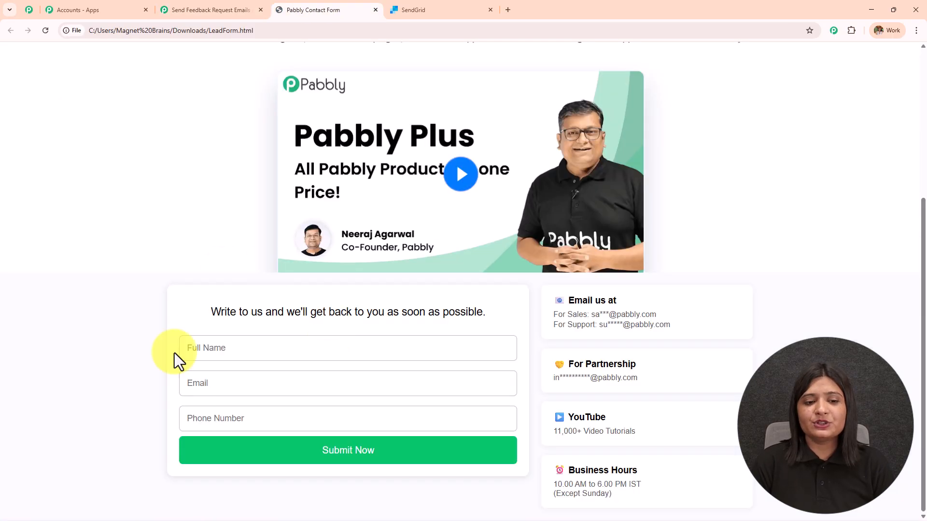
pyautogui.click(223, 10)
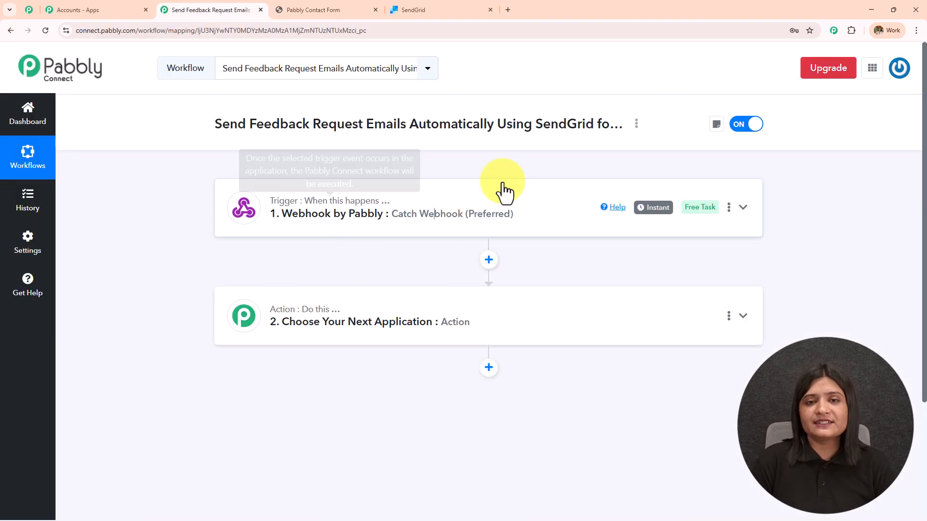
# - Set the action step to SendGrid with the Send an Email event
pyautogui.click(382, 344)
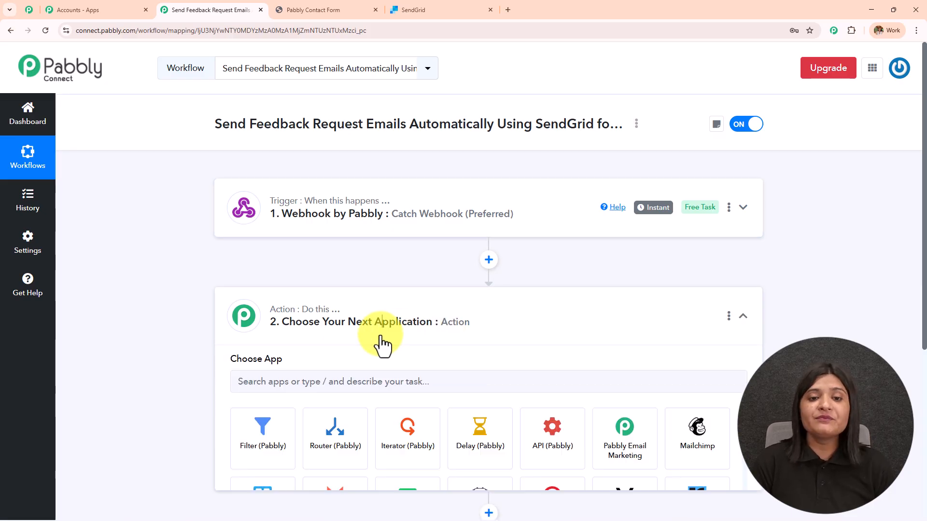
pyautogui.scroll(-3, 383, 345)
pyautogui.click(350, 250)
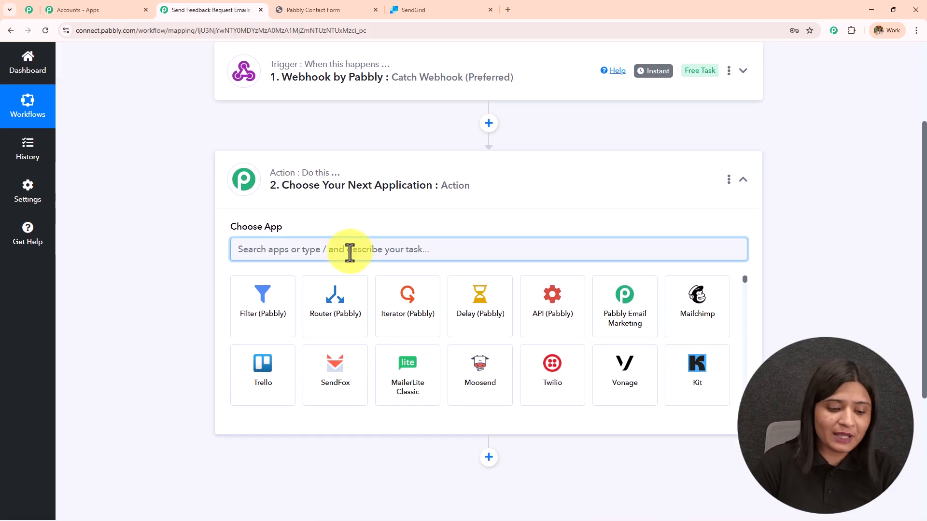
pyautogui.write('Sendgr')
pyautogui.click(264, 308)
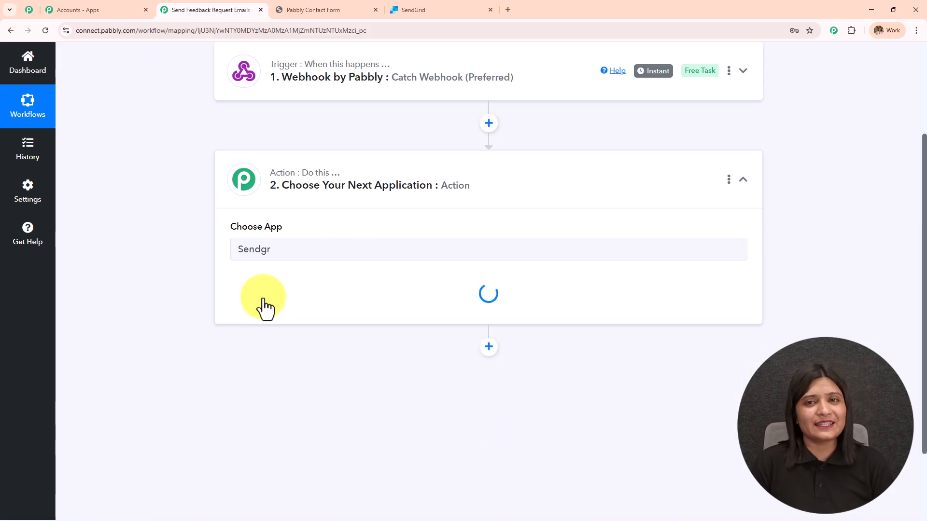
pyautogui.click(265, 304)
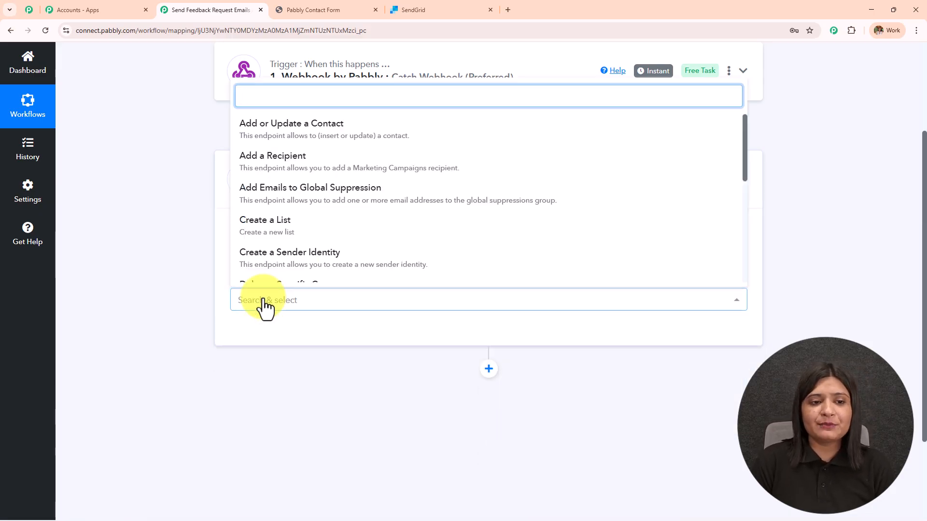
pyautogui.write('se')
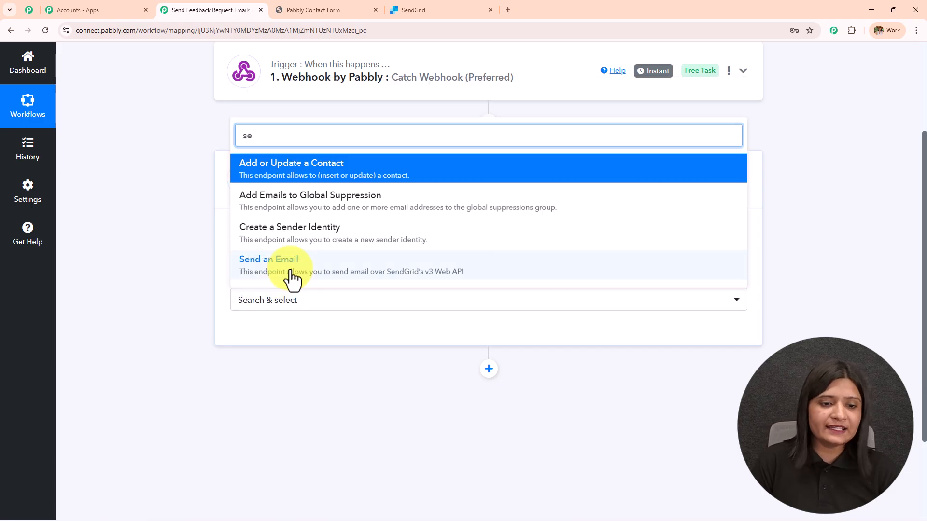
pyautogui.click(289, 269)
# - Start adding a new SendGrid connection and go to the SendGrid dashboard for an API key
pyautogui.click(278, 332)
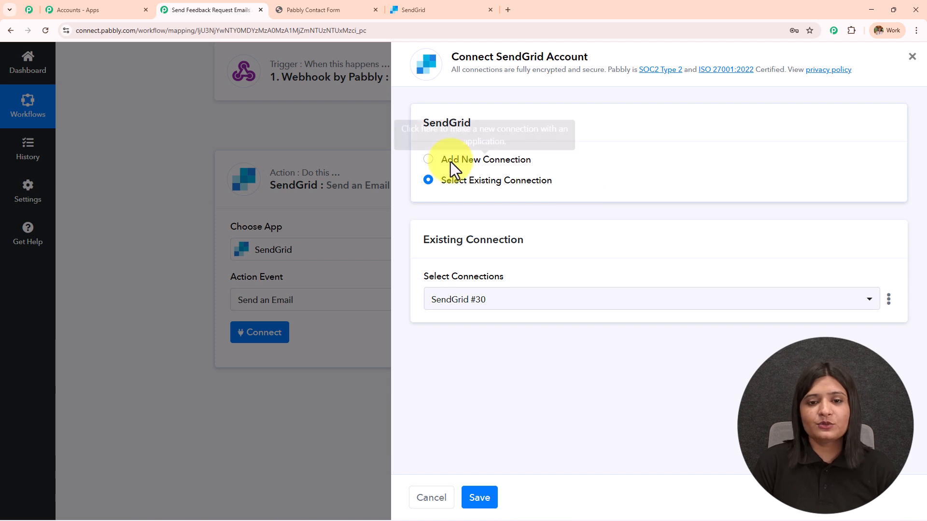
pyautogui.click(429, 161)
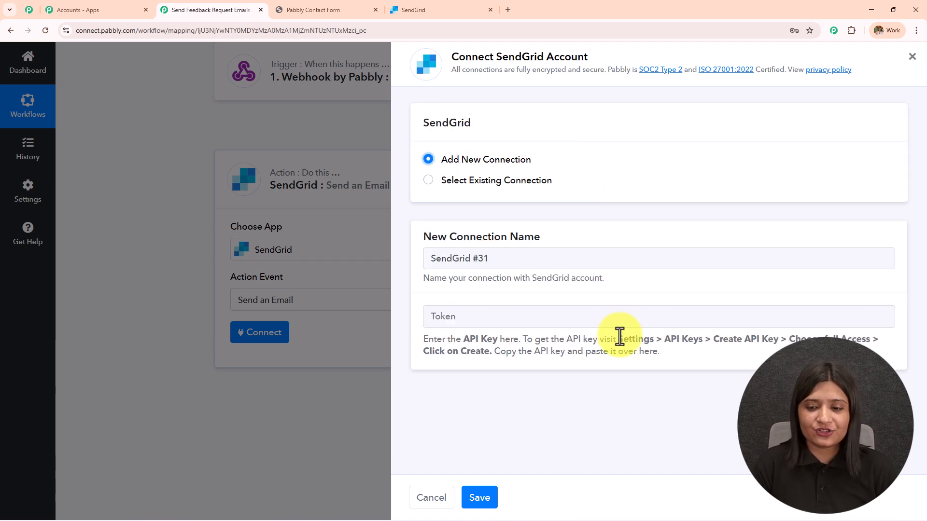
pyautogui.keyDown('shift'); pyautogui.click(671, 365); pyautogui.keyUp('shift')
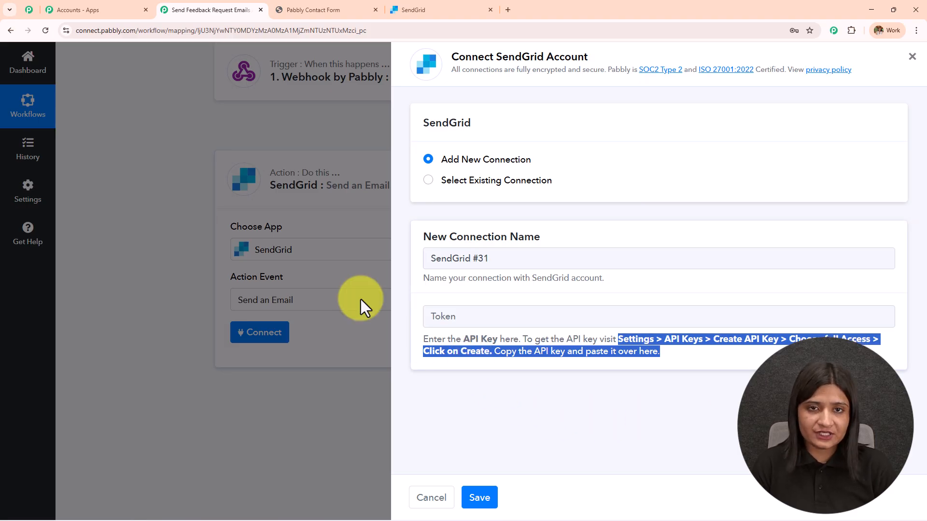
pyautogui.click(447, 5)
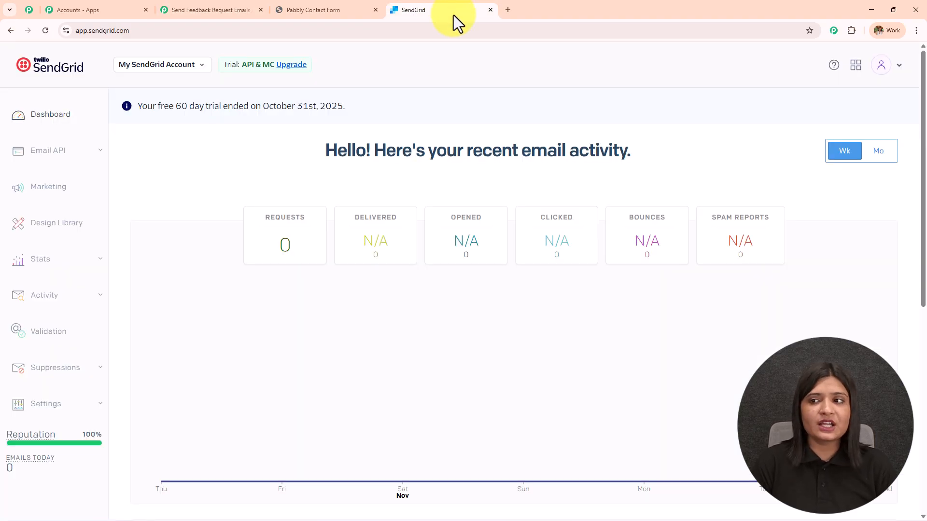
# - Under Settings > API Keys, create the full-access key 'websiteform' and copy its value
pyautogui.click(48, 408)
pyautogui.scroll(-2, 52, 415)
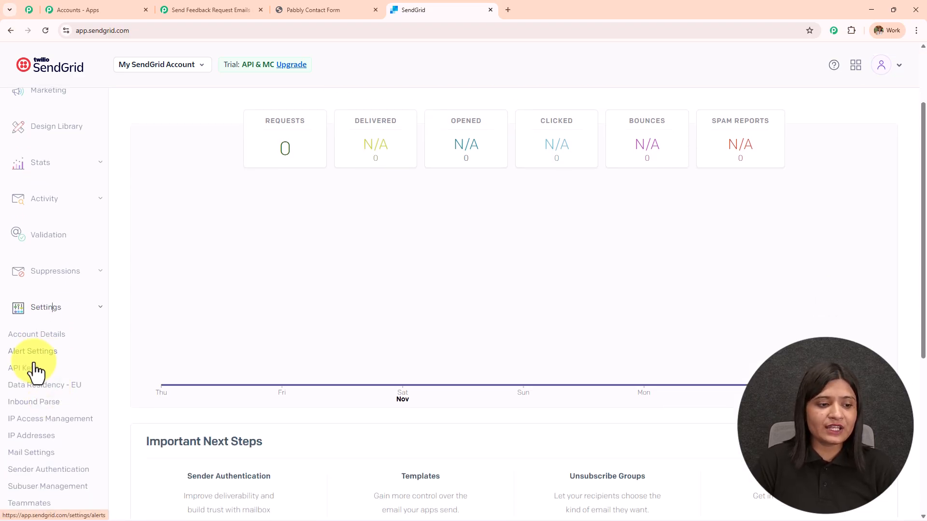
pyautogui.click(29, 368)
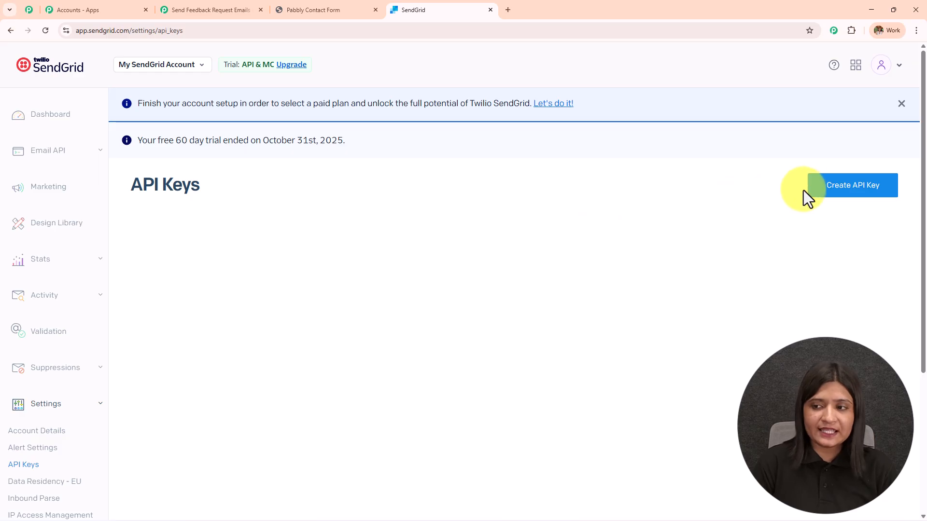
pyautogui.click(837, 195)
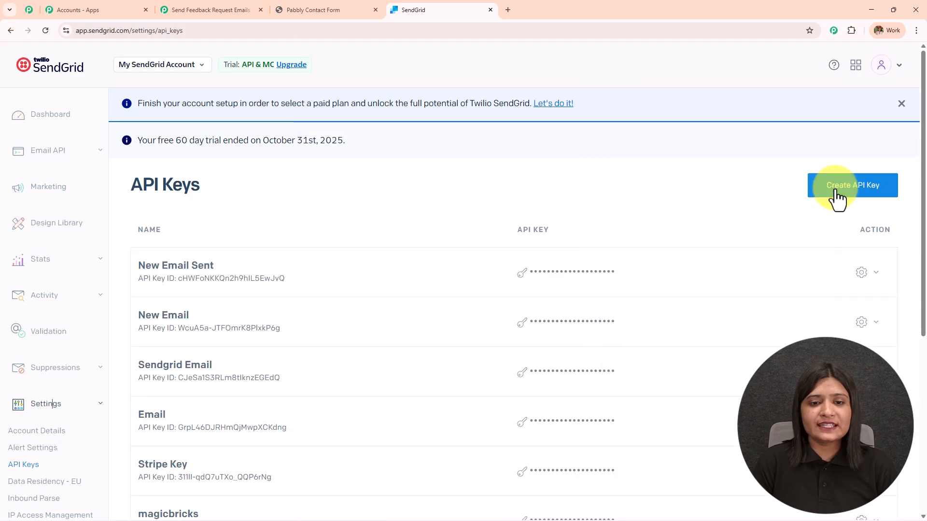
pyautogui.click(824, 187)
pyautogui.click(501, 139)
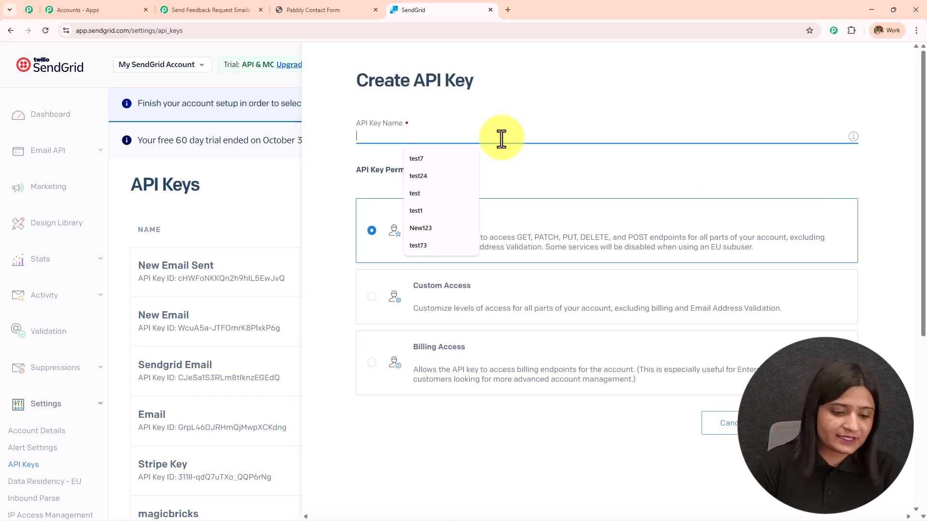
pyautogui.write('websiteform')
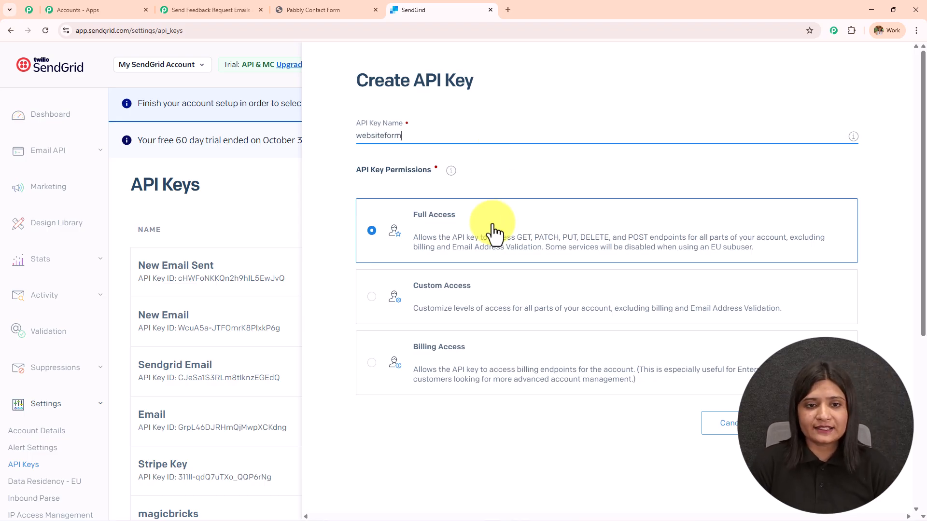
pyautogui.click(797, 424)
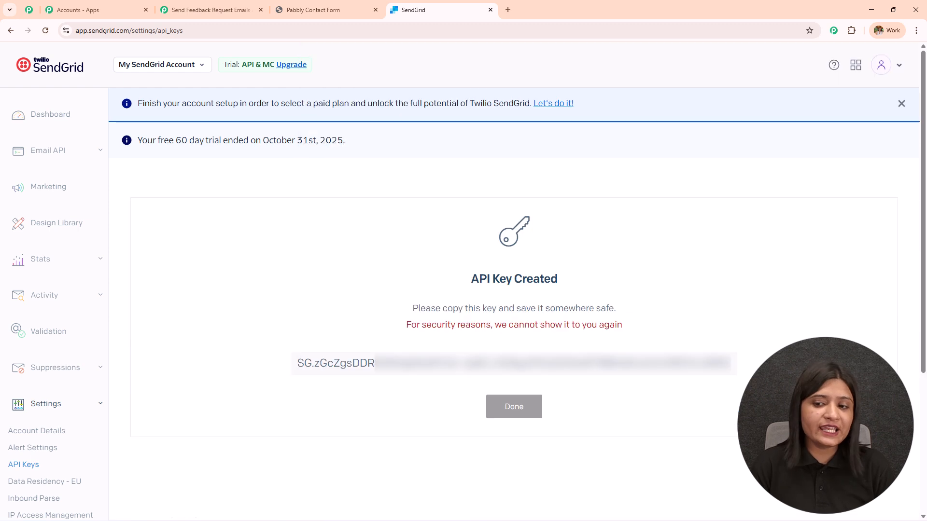
pyautogui.click(480, 370)
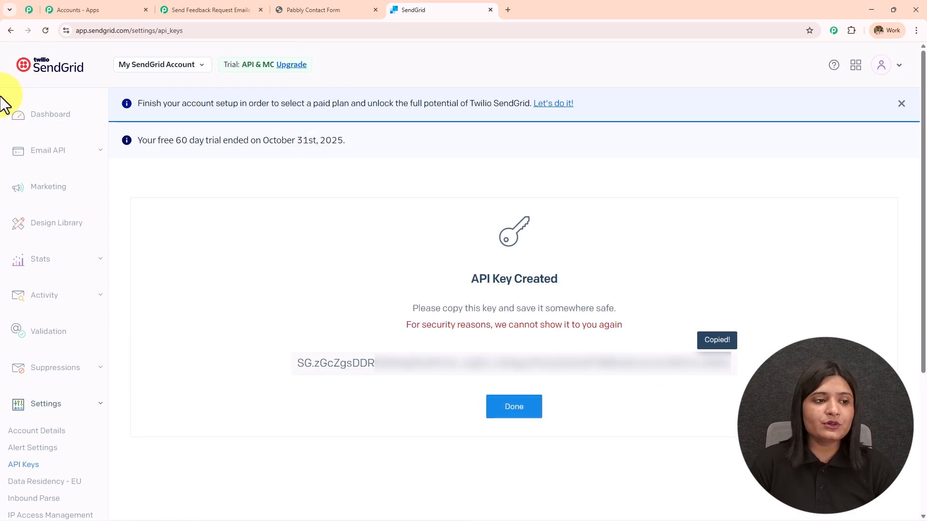
# - Create the SendGrid connection using the copied API key as the token, and save it
pyautogui.click(205, 11)
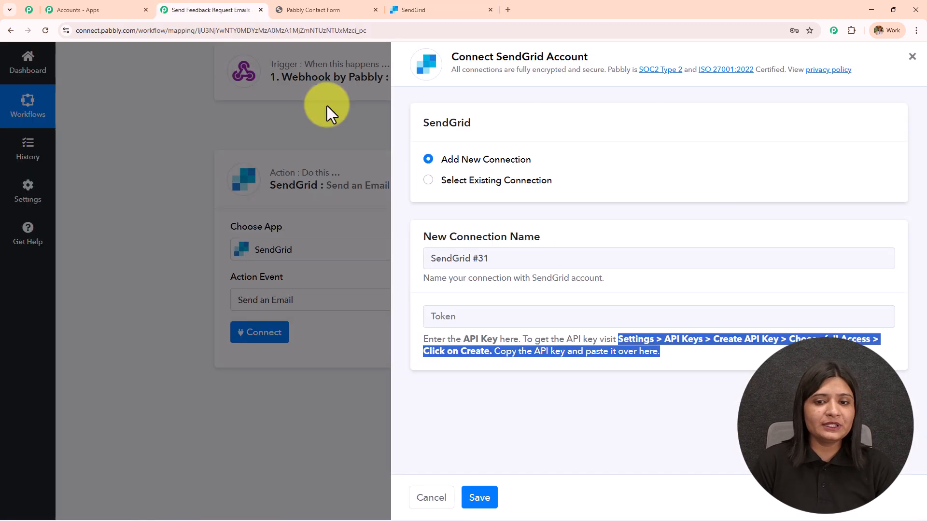
pyautogui.click(513, 315)
pyautogui.hotkey('ctrl', 'v')
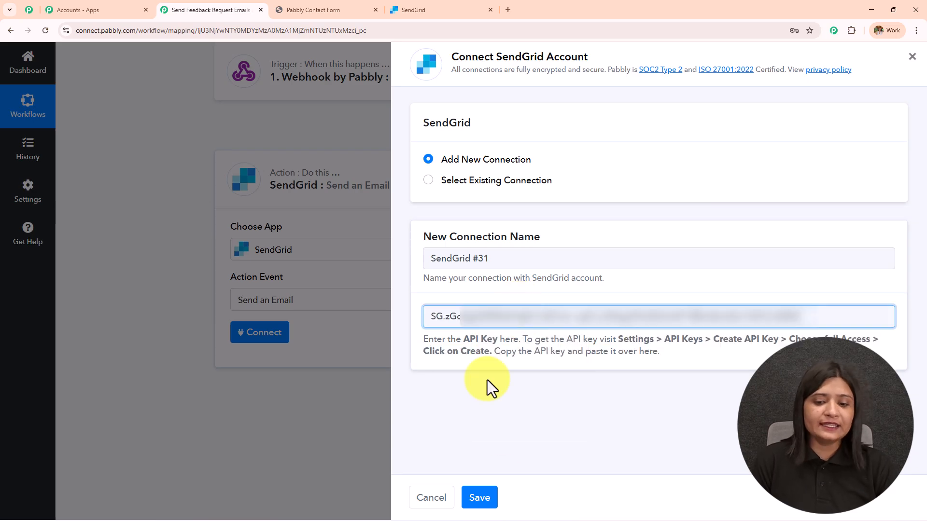
pyautogui.click(485, 499)
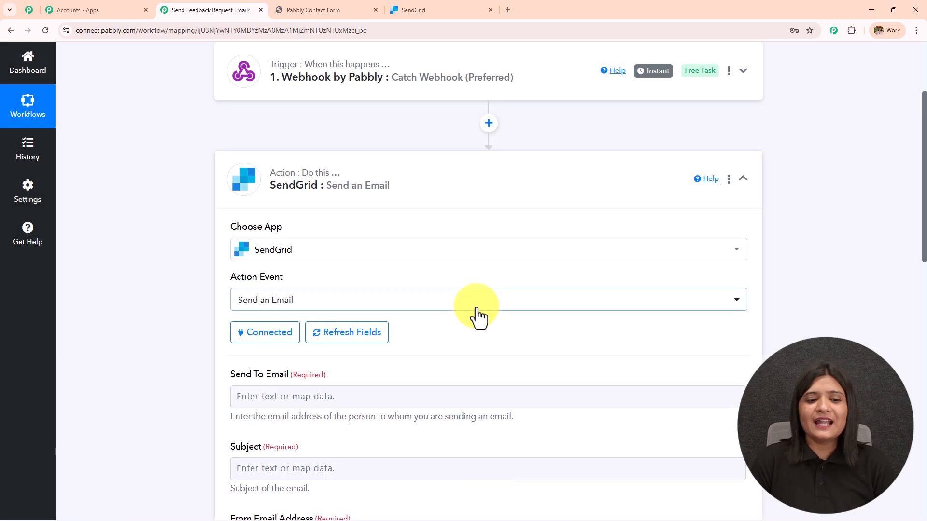
# - Review the Send an Email fields to find Send To Email, and briefly check the contact form page
pyautogui.scroll(-10, 478, 316)
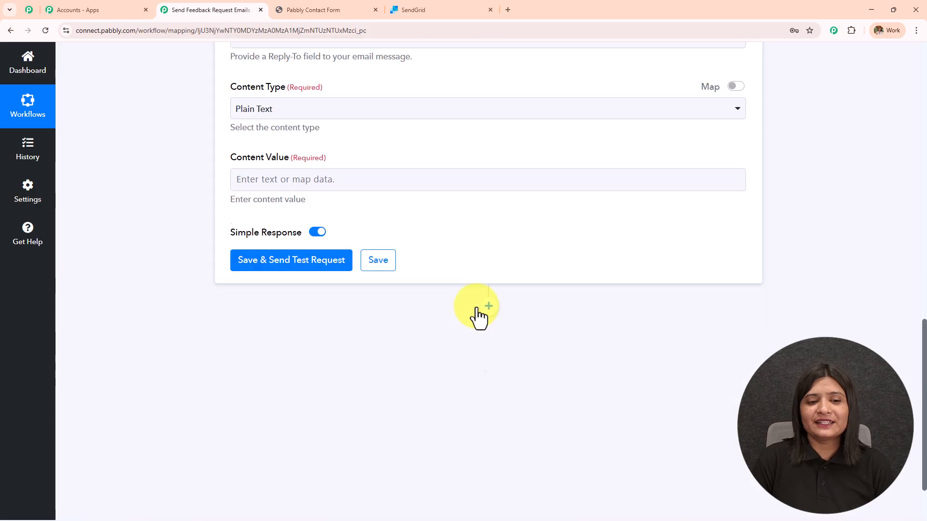
pyautogui.scroll(9, 478, 316)
pyautogui.scroll(-2, 476, 314)
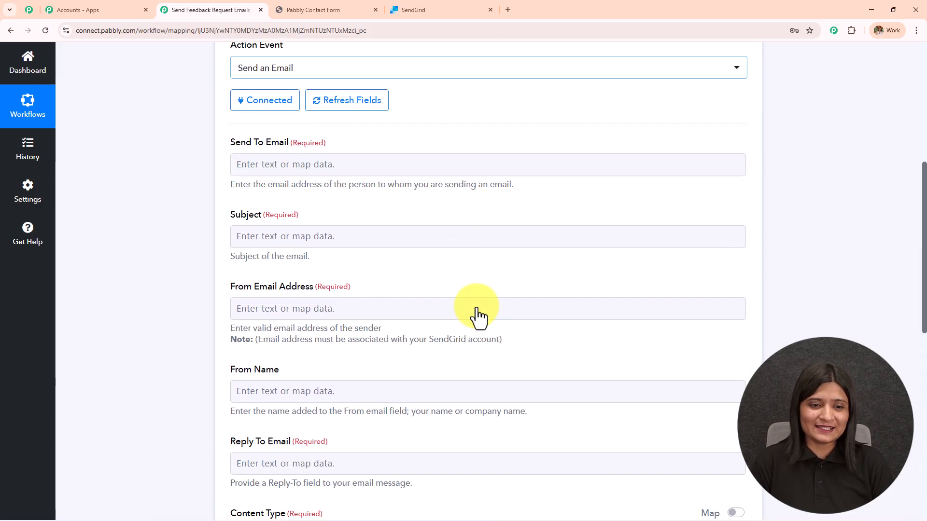
pyautogui.moveTo(230, 137); pyautogui.dragTo(369, 137)
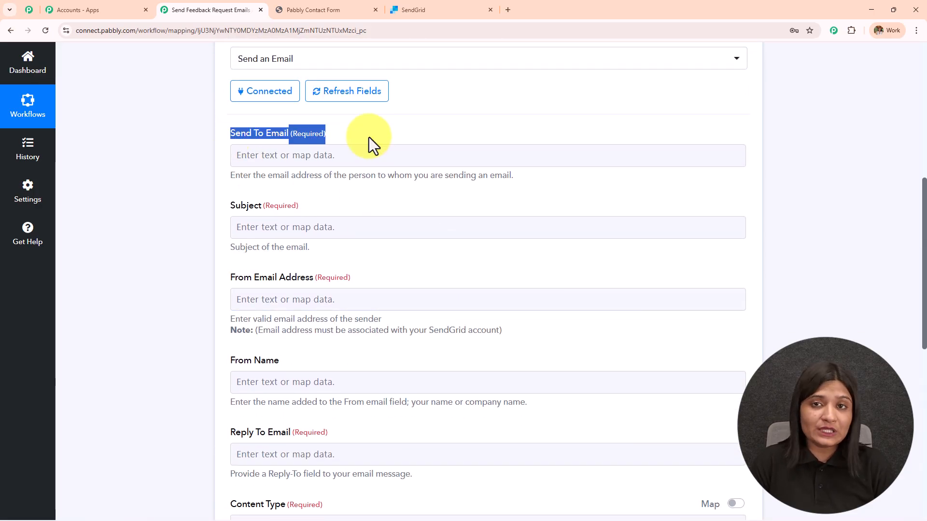
pyautogui.scroll(1, 380, 169)
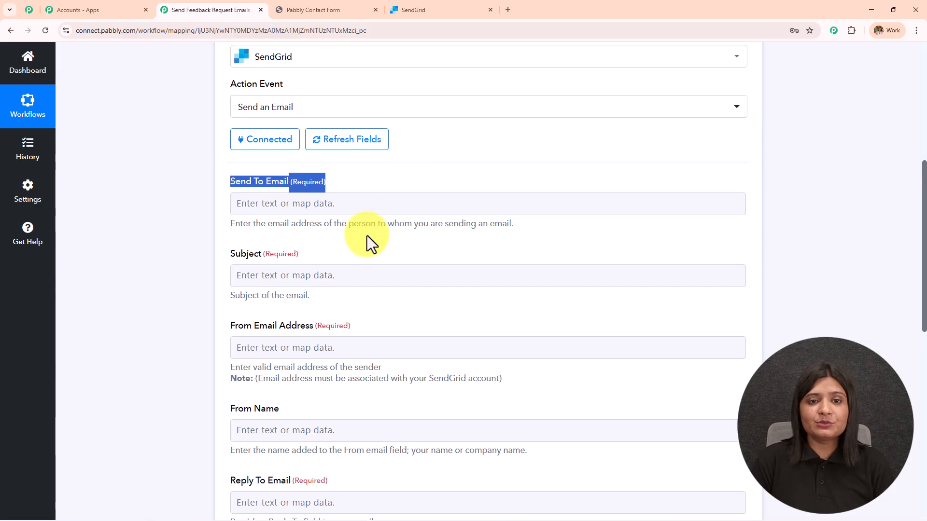
pyautogui.scroll(3, 369, 239)
pyautogui.scroll(4, 369, 232)
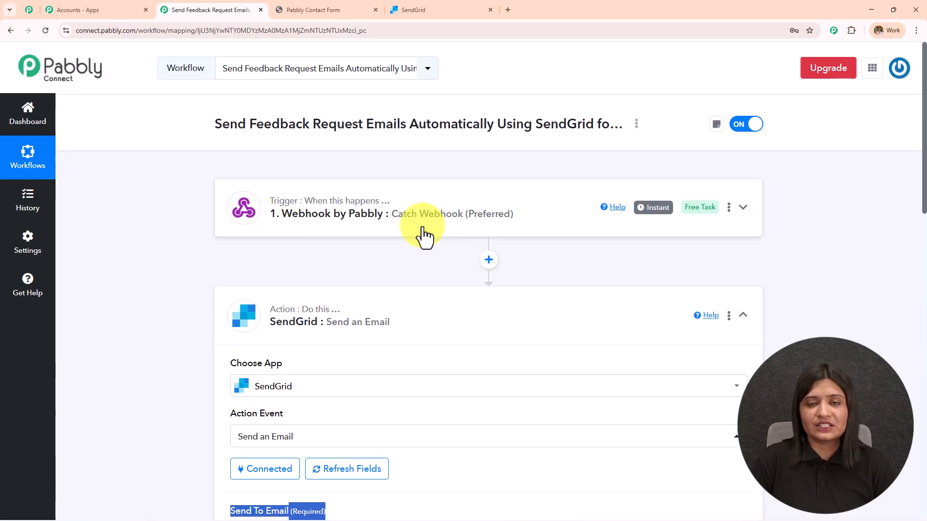
pyautogui.click(350, 7)
pyautogui.click(182, 8)
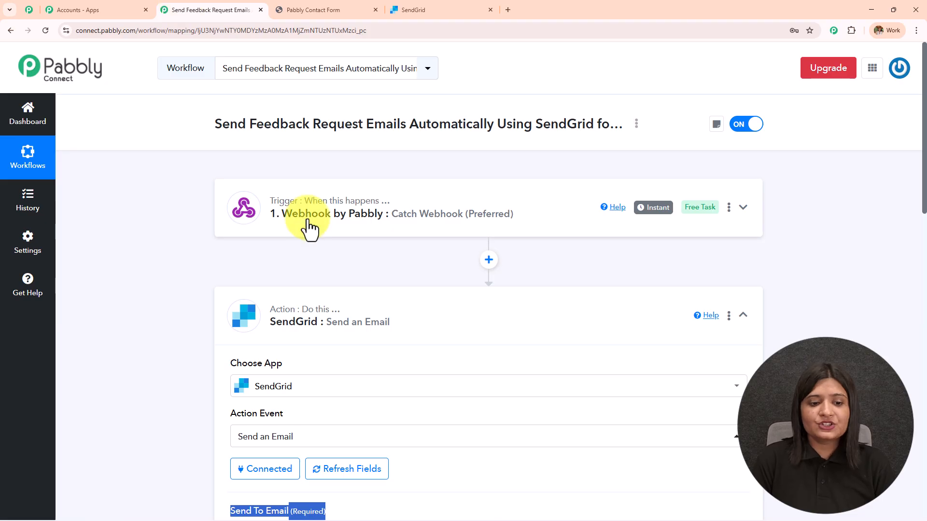
# - Open the Send To Email mappable data list, then dismiss it and scroll through the fields
pyautogui.scroll(-3, 303, 289)
pyautogui.scroll(-3, 303, 291)
pyautogui.click(280, 244)
pyautogui.write('l')
pyautogui.click(190, 256)
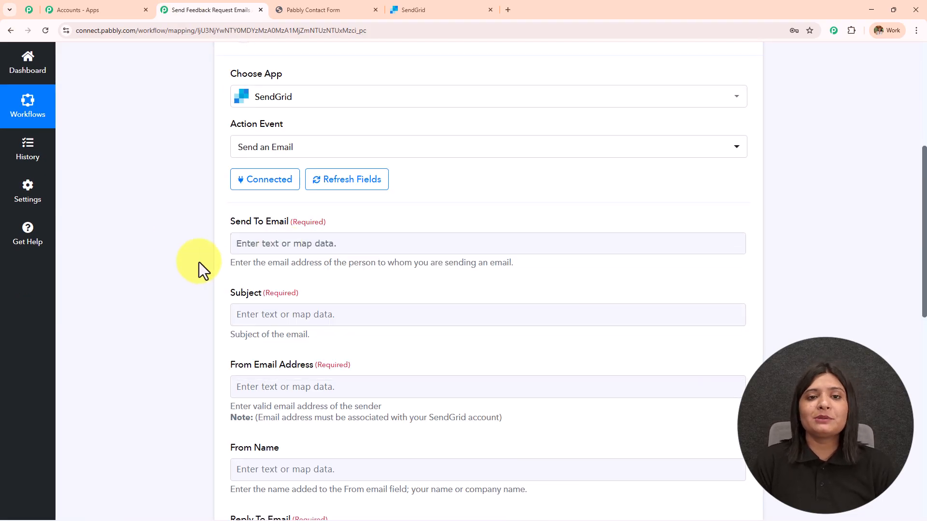
pyautogui.scroll(3, 254, 286)
pyautogui.scroll(3, 254, 286)
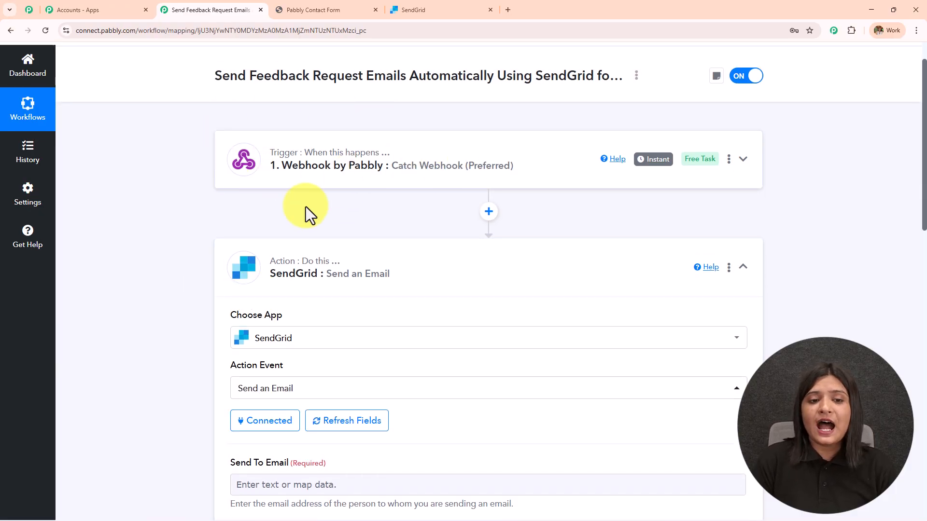
pyautogui.scroll(-5, 379, 183)
pyautogui.scroll(-2, 375, 196)
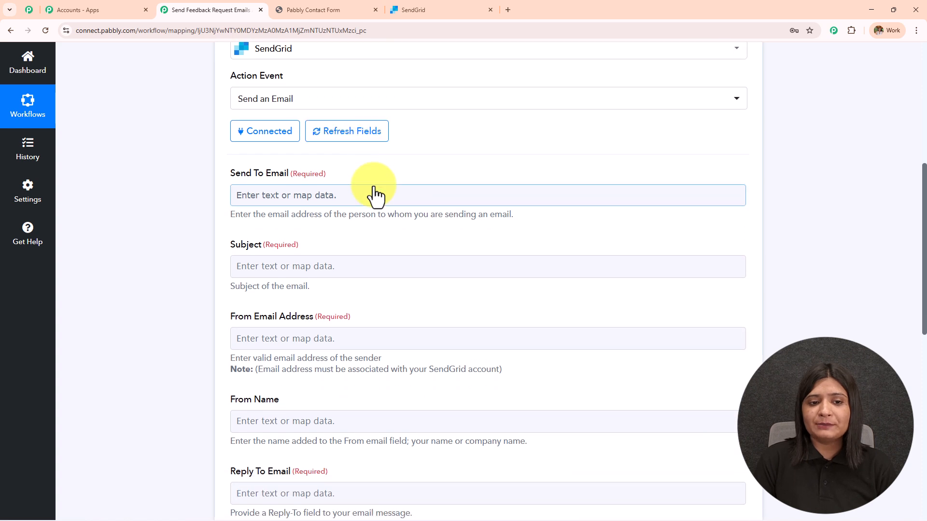
# - Map the webhook's Email field into Send To Email
pyautogui.click(374, 194)
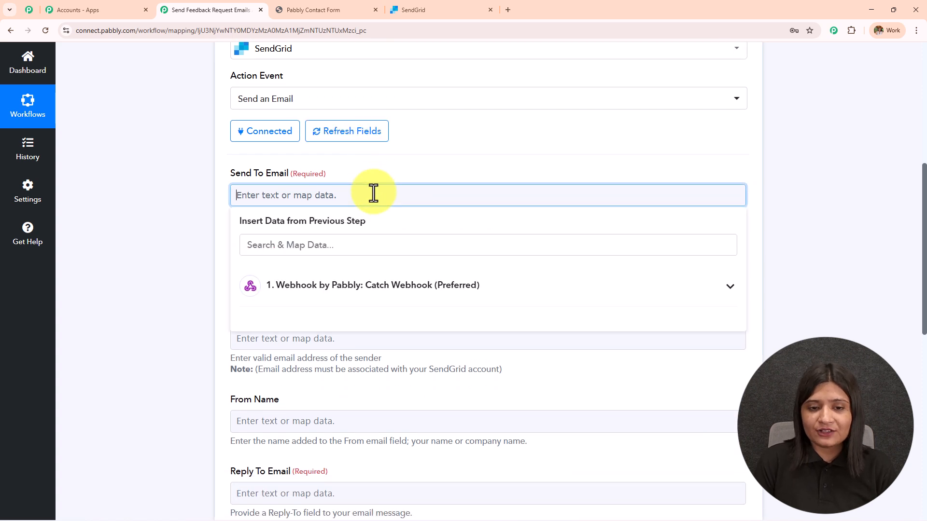
pyautogui.click(471, 296)
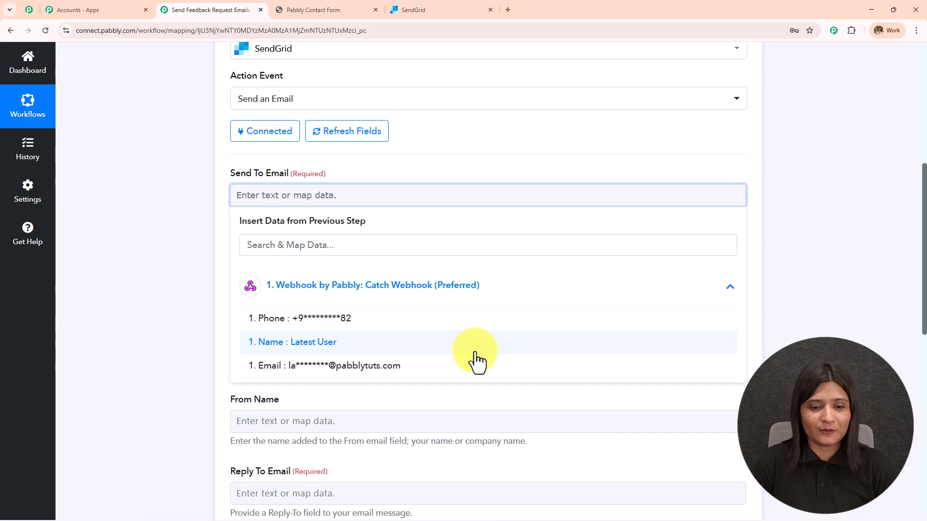
pyautogui.click(301, 366)
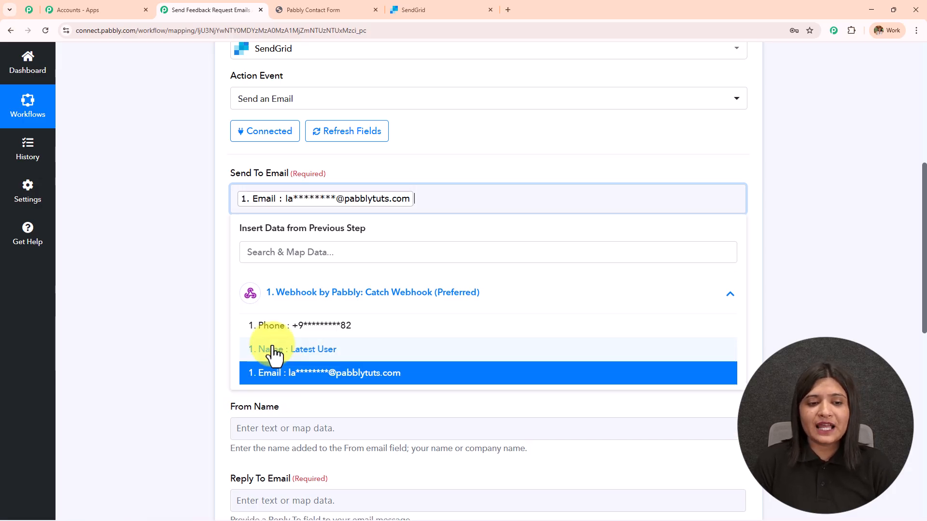
pyautogui.click(204, 231)
# - Paste the subject "We'd love your feedback!" into the Subject field
pyautogui.scroll(-1, 388, 210)
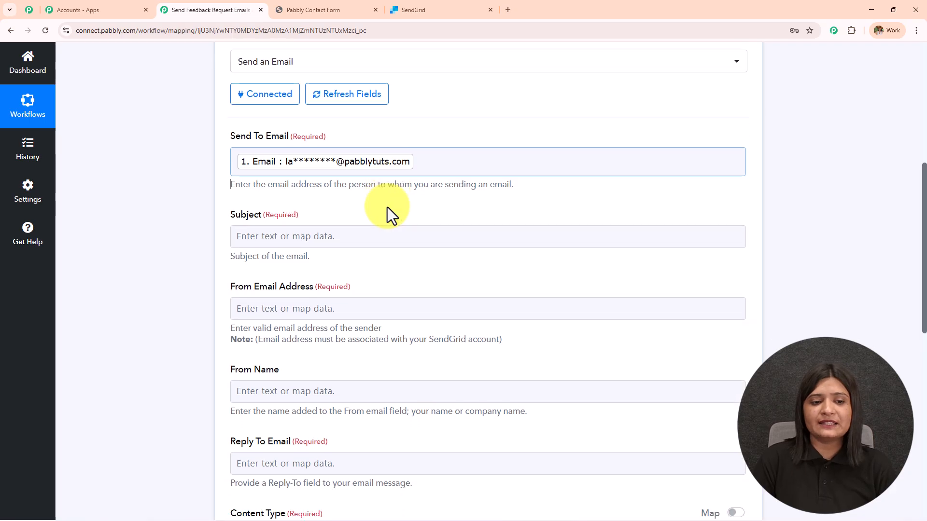
pyautogui.scroll(-2, 387, 207)
pyautogui.click(306, 177)
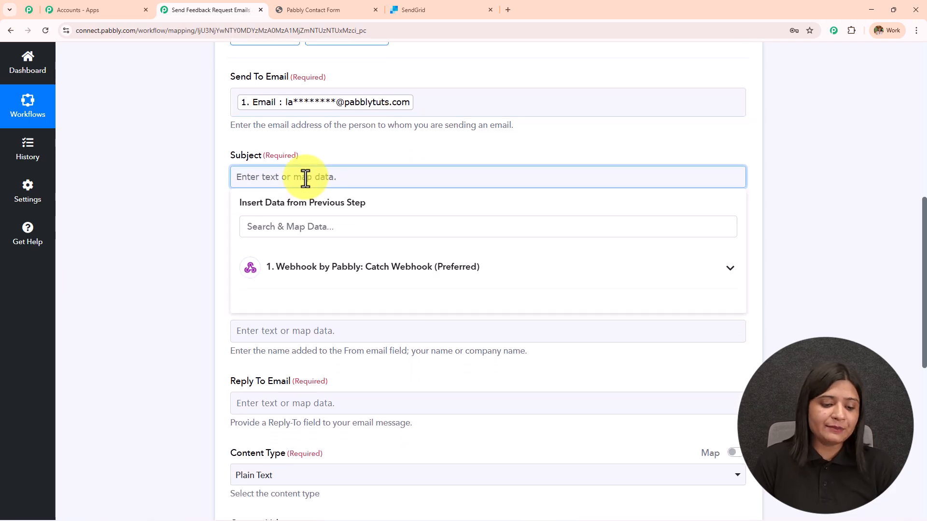
pyautogui.write('We’d love your feedback! 💬')
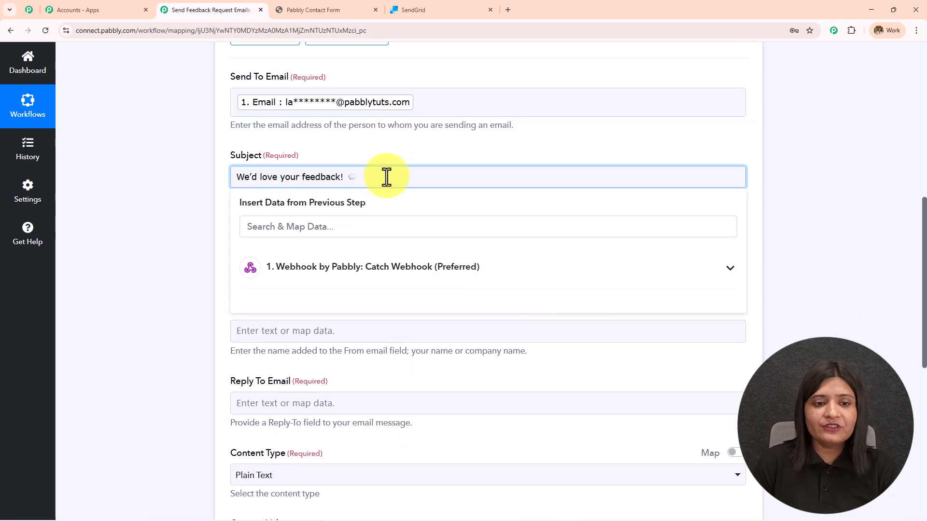
pyautogui.click(393, 160)
# - Look over the From Email Address and From Name fields, entering a trial character in From Email Address
pyautogui.moveTo(225, 227); pyautogui.dragTo(440, 228)
pyautogui.click(333, 247)
pyautogui.write('a')
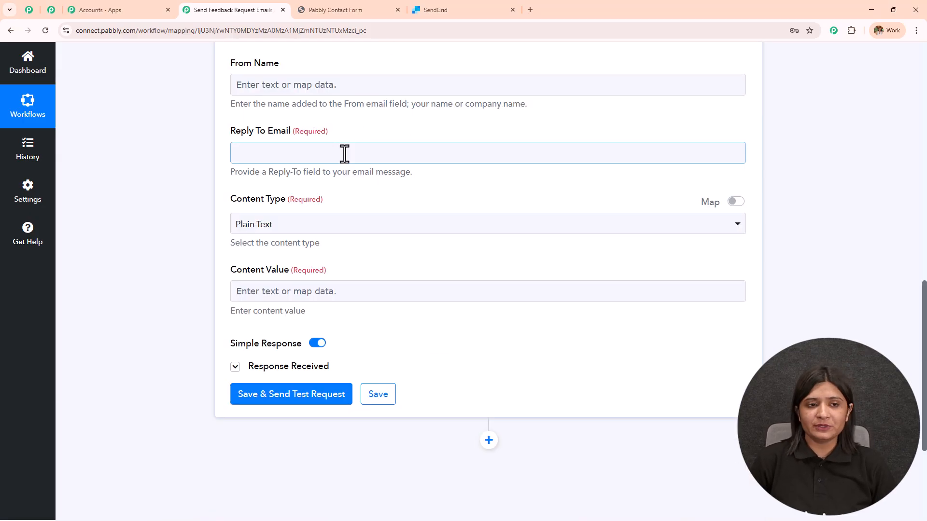
pyautogui.click(264, 96)
pyautogui.moveTo(229, 61); pyautogui.dragTo(288, 73)
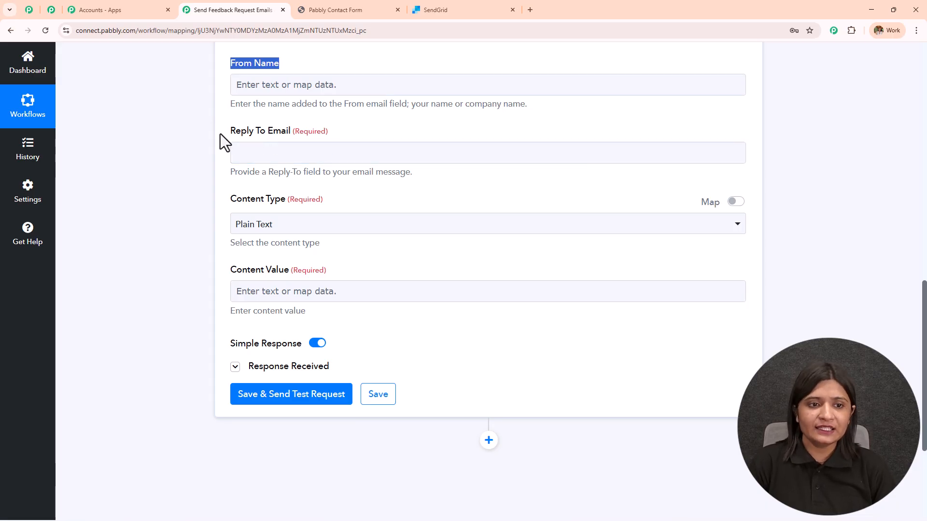
# - Map the webhook's Email into Reply To Email and check the Content Type choices
pyautogui.moveTo(220, 134); pyautogui.dragTo(366, 135)
pyautogui.click(358, 153)
pyautogui.click(344, 244)
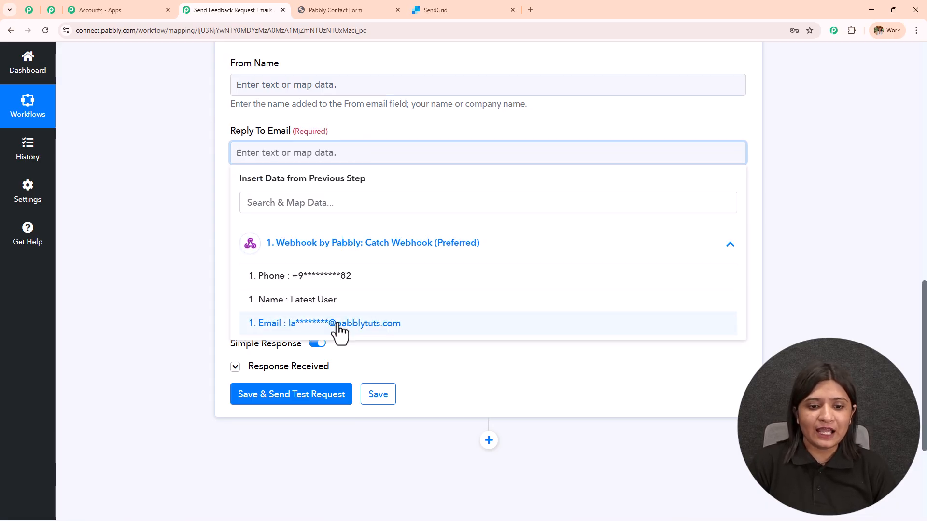
pyautogui.click(341, 322)
pyautogui.click(204, 199)
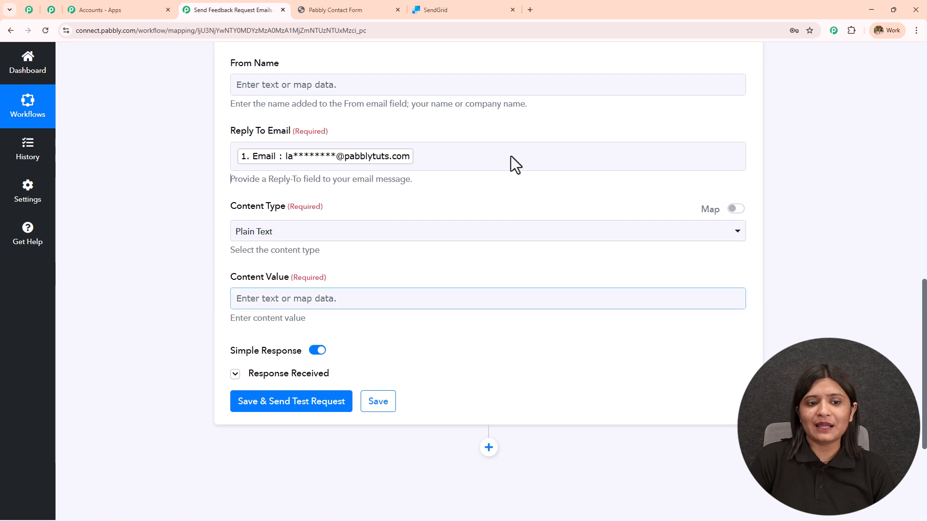
pyautogui.click(307, 234)
# - Keep Content Type on Plain Text and paste the feedback request message into Content Value
pyautogui.click(246, 290)
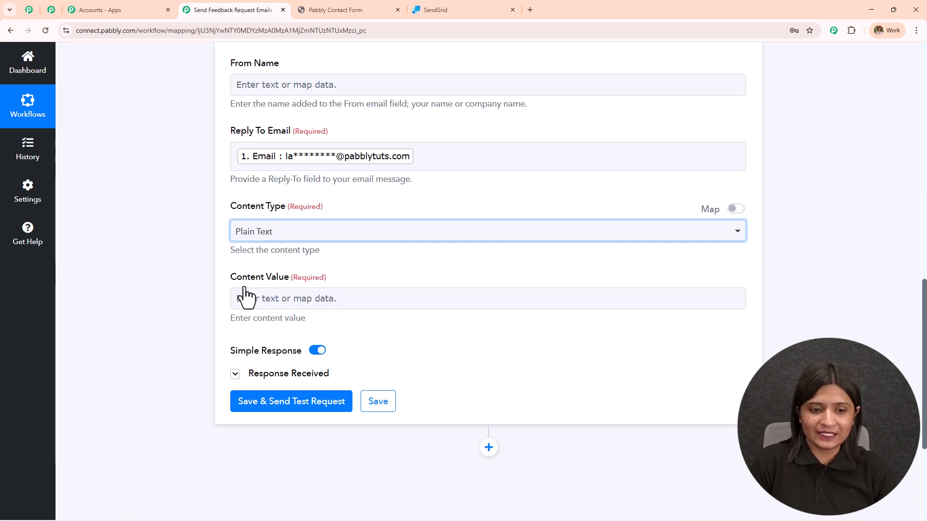
pyautogui.moveTo(224, 284); pyautogui.dragTo(344, 304)
pyautogui.click(343, 303)
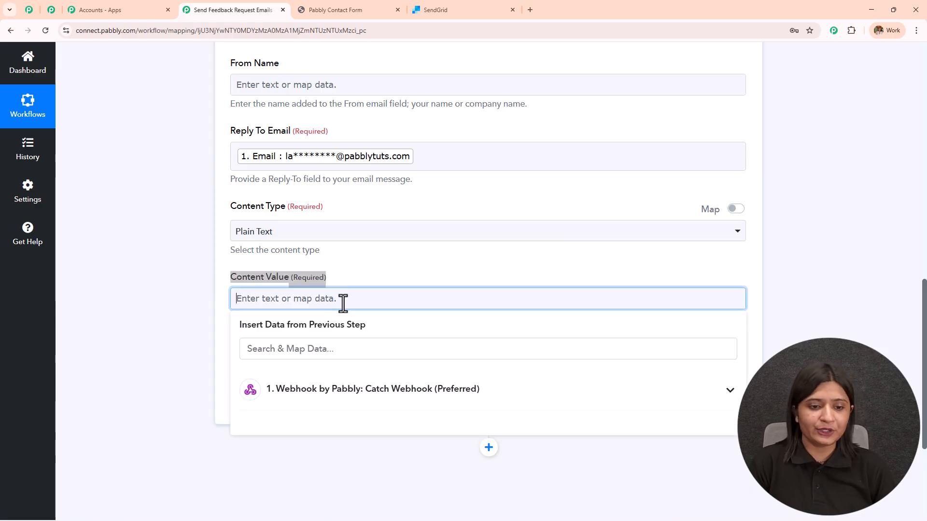
pyautogui.write('Hi {{name}},  Thank you for reaching out to us through our website! 💙  We’re always looking for ways to improve, and your opinion truly matters to us. Could you please take a moment to share your feedback about your recent experience? Your input helps us serve you better every time.  👉 Click here to share your feedback We really appreciate your time and support!  Warm regards, Pabbly Team')
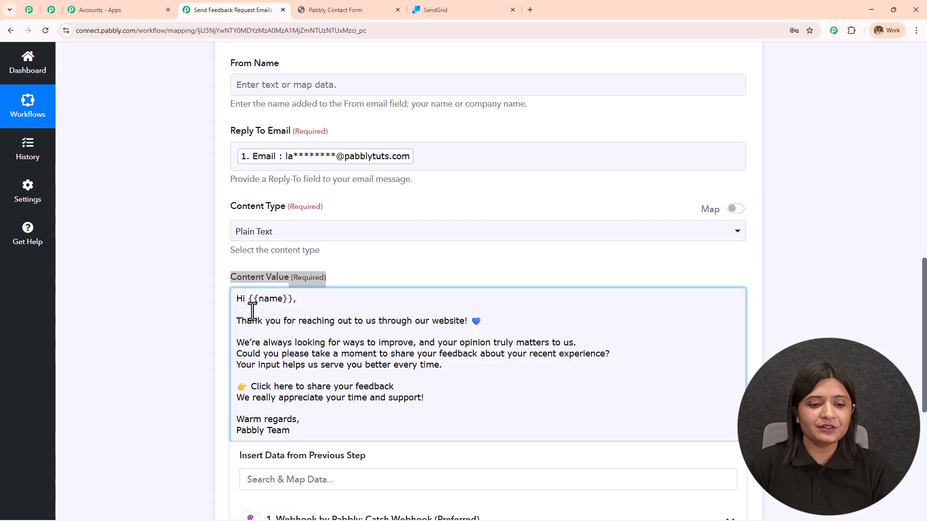
# - Replace the {{name}} placeholder after "Hi" with the webhook's Name field
pyautogui.moveTo(292, 300); pyautogui.dragTo(249, 298)
pyautogui.press('BackSpace')
pyautogui.scroll(-3, 356, 258)
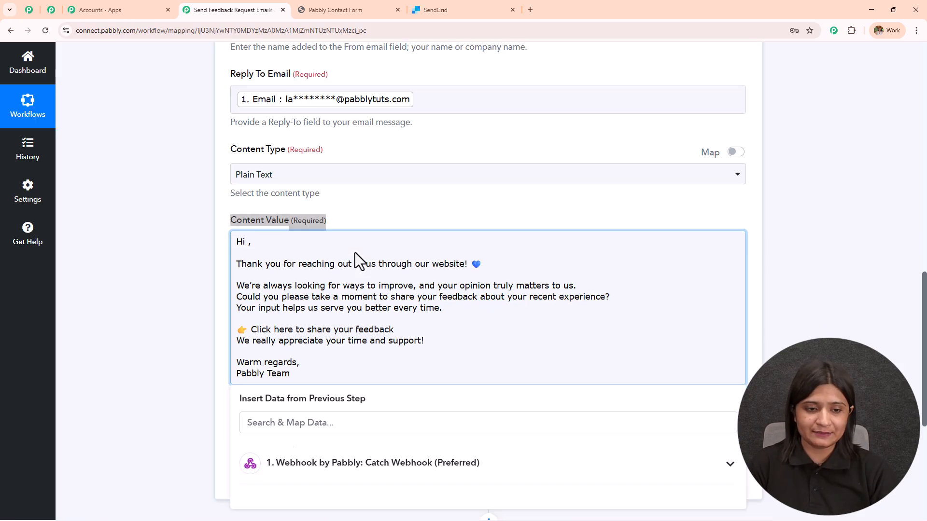
pyautogui.click(333, 377)
pyautogui.click(342, 437)
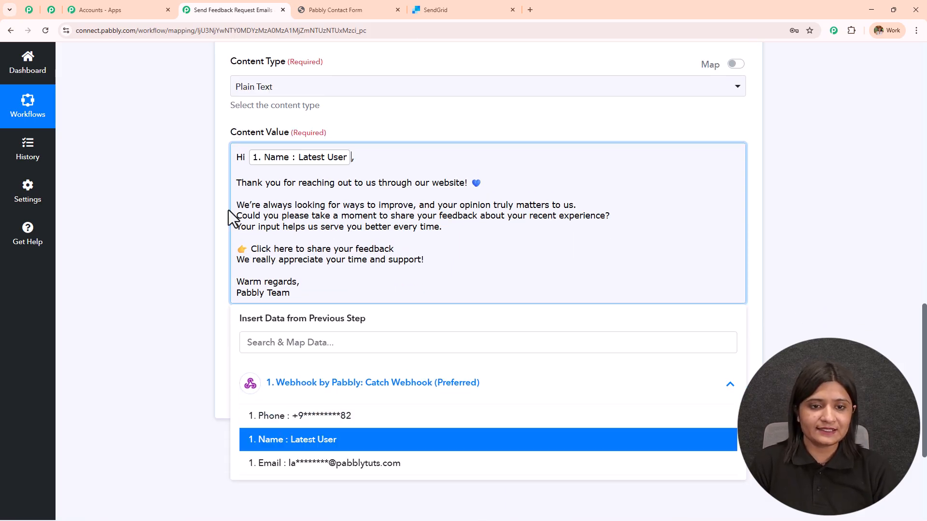
pyautogui.click(205, 194)
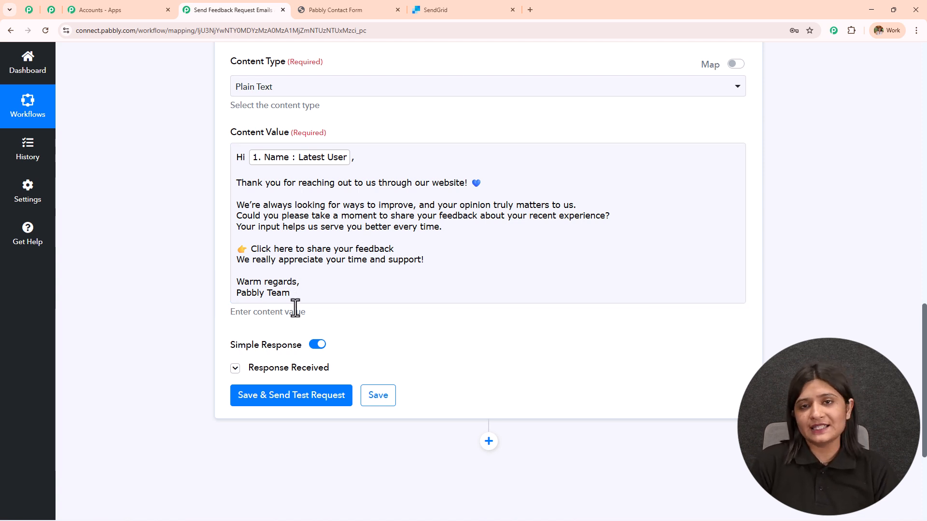
# - Save the SendGrid step with a test request and read the HTTP 202 response message
pyautogui.scroll(2, 295, 312)
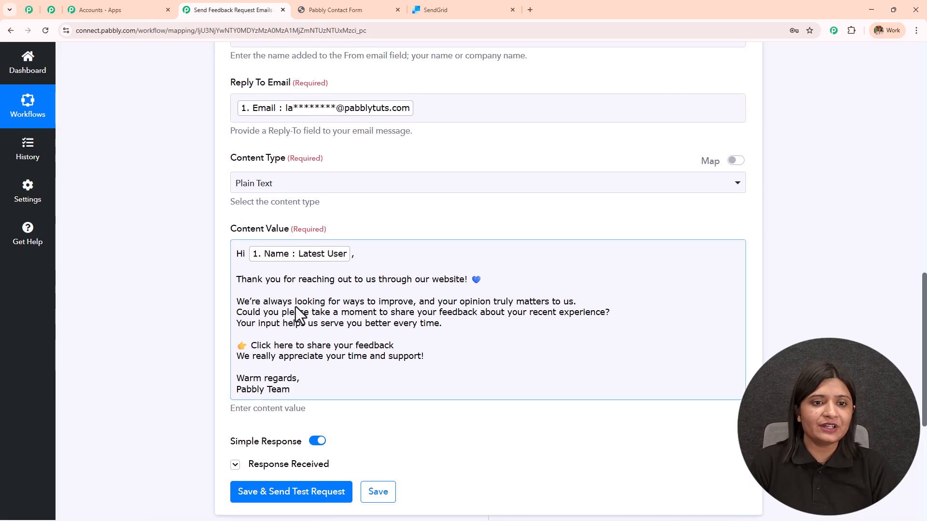
pyautogui.scroll(-2, 296, 309)
pyautogui.scroll(1, 294, 307)
pyautogui.click(375, 222)
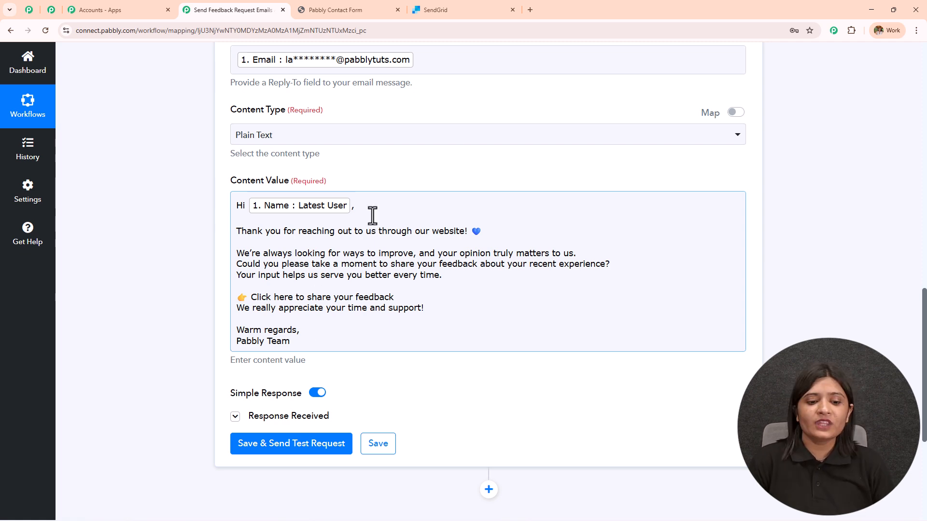
pyautogui.scroll(-5, 372, 215)
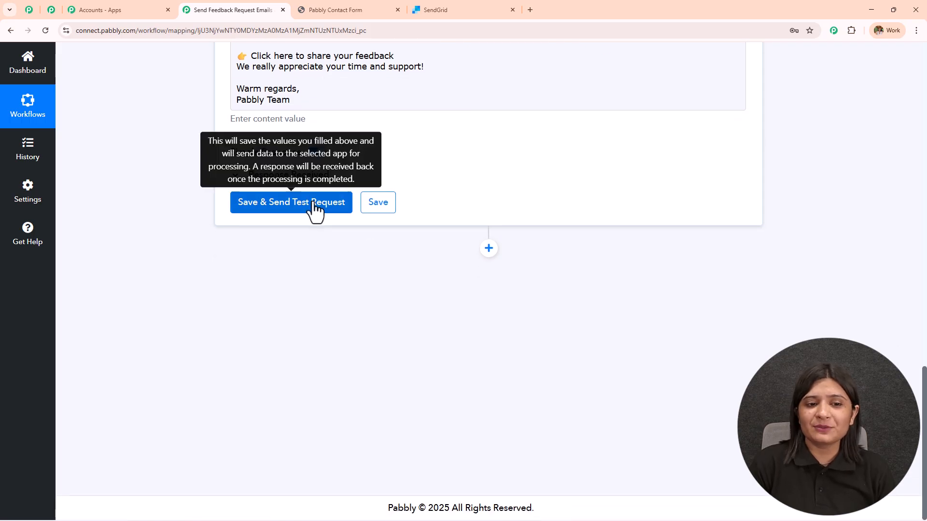
pyautogui.click(315, 207)
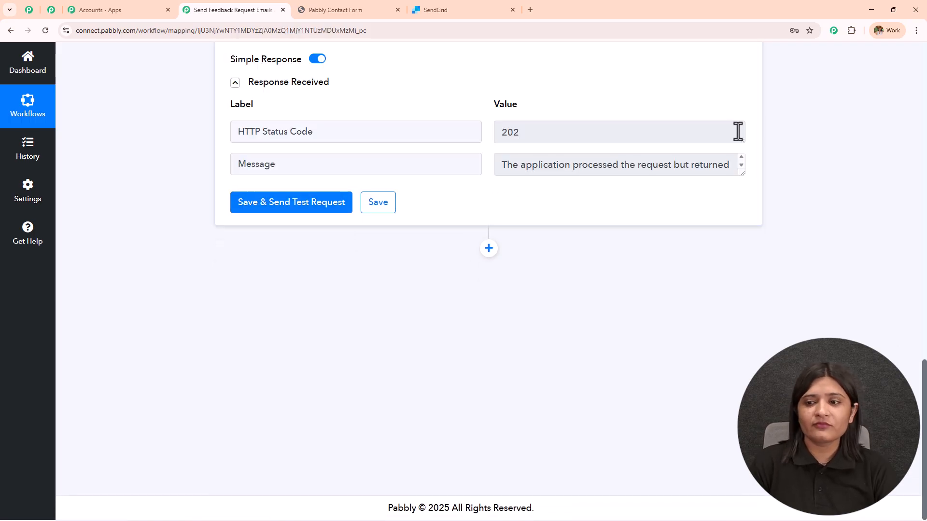
pyautogui.moveTo(742, 172); pyautogui.dragTo(751, 325)
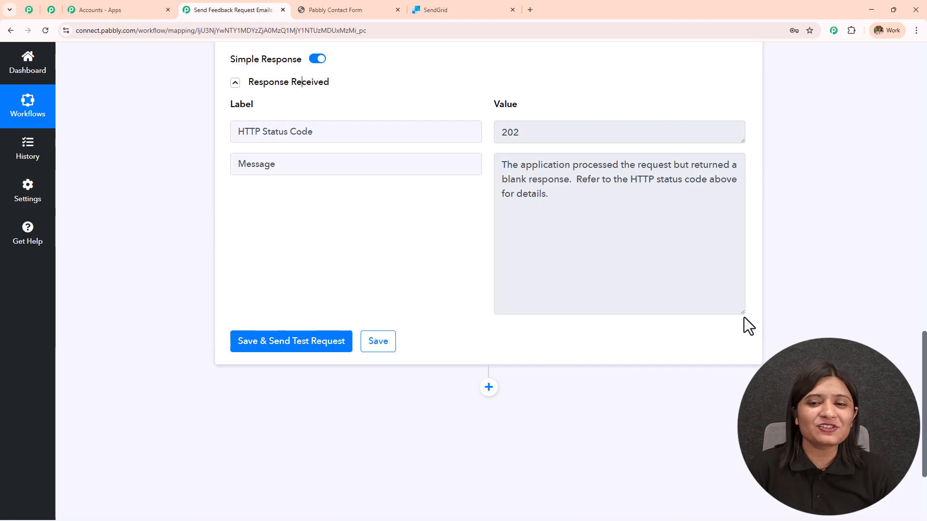
pyautogui.tripleClick(562, 218)
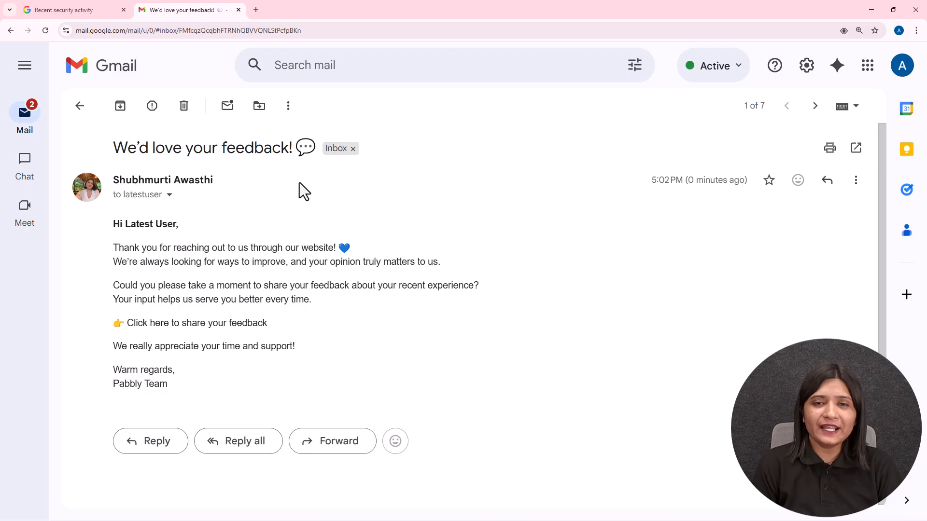
# - Check the received email's arrival time, its greeting by the mapped name, and the full feedback message
pyautogui.moveTo(654, 187); pyautogui.dragTo(769, 197)
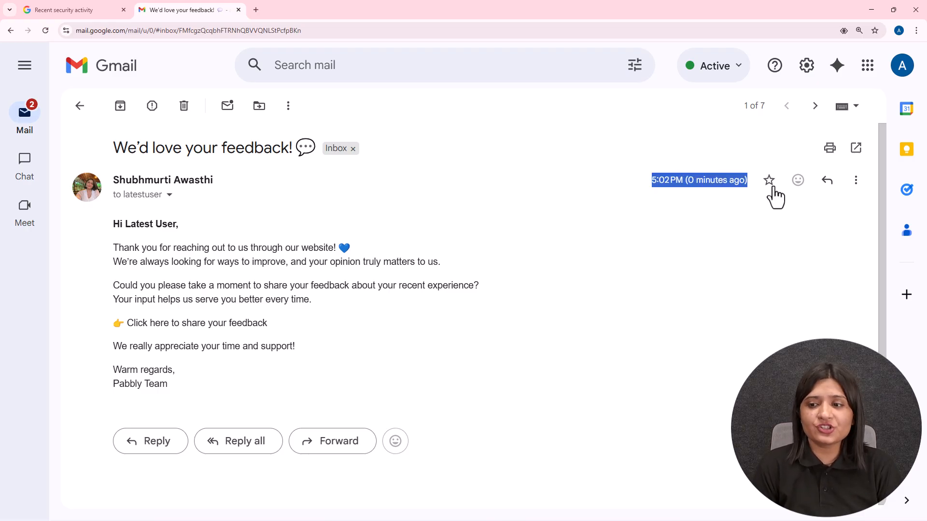
pyautogui.moveTo(113, 223); pyautogui.dragTo(352, 381)
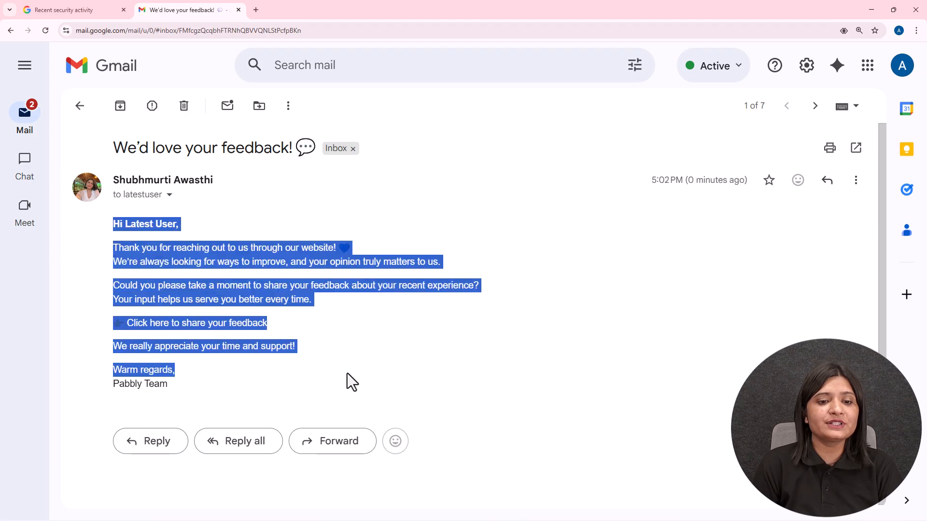
pyautogui.click(186, 249)
pyautogui.moveTo(118, 223); pyautogui.dragTo(224, 232)
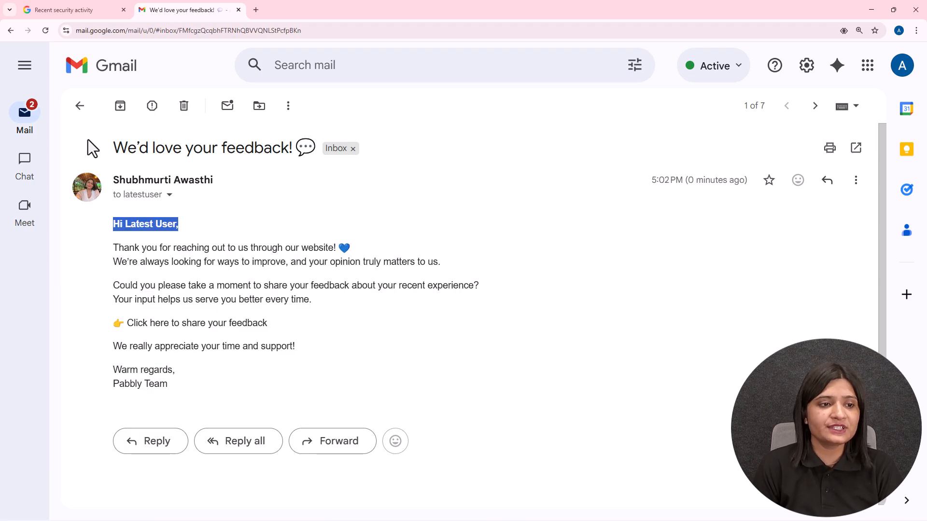
pyautogui.click(134, 197)
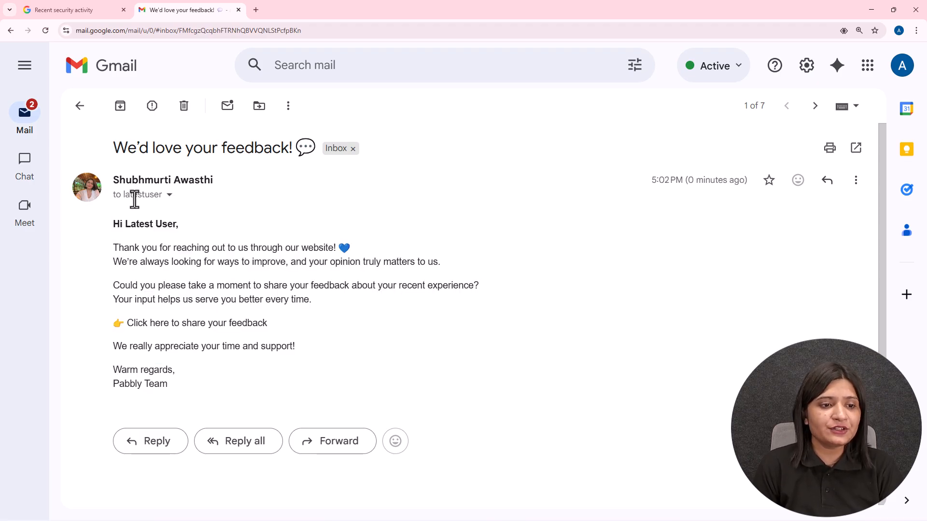
pyautogui.moveTo(148, 196)
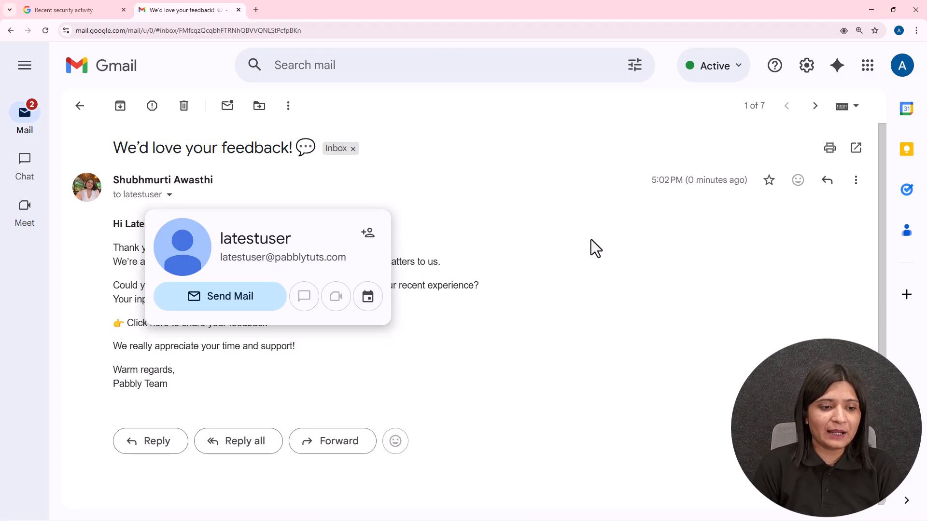
pyautogui.moveTo(97, 247); pyautogui.dragTo(358, 349)
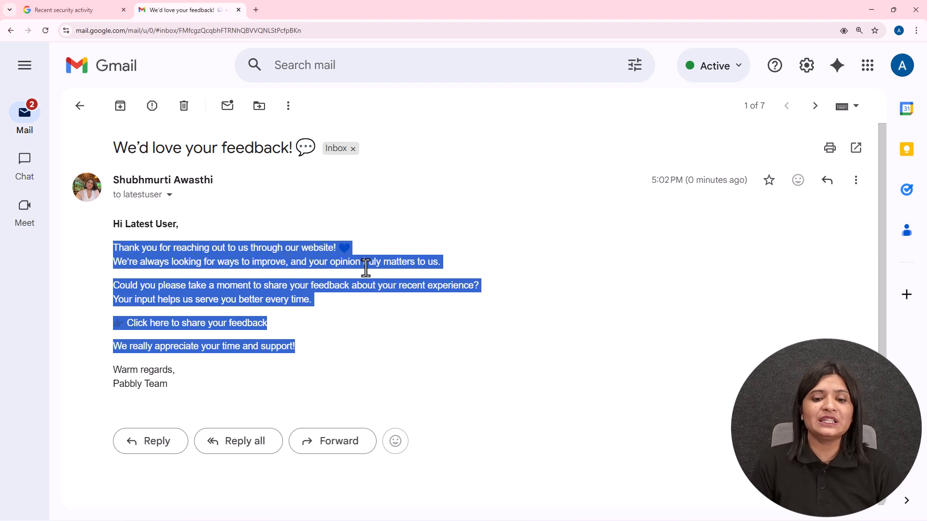
pyautogui.click(500, 285)
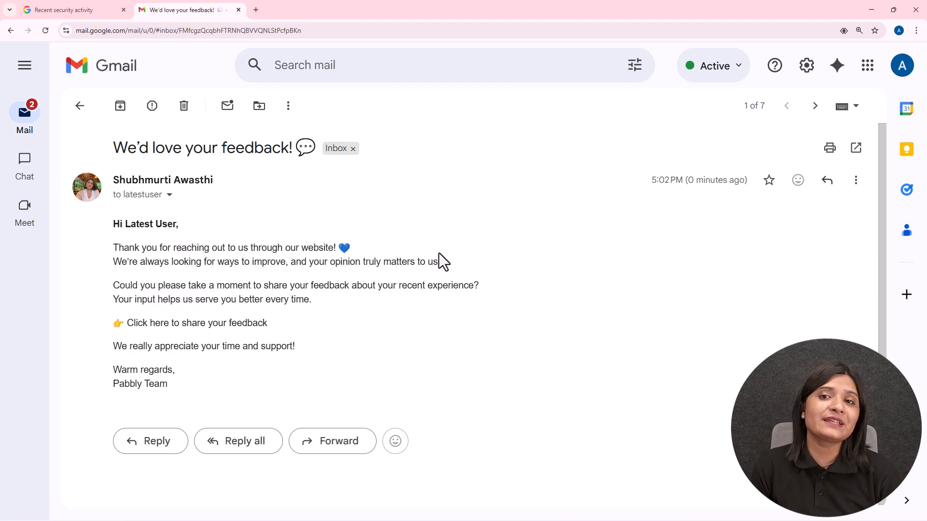